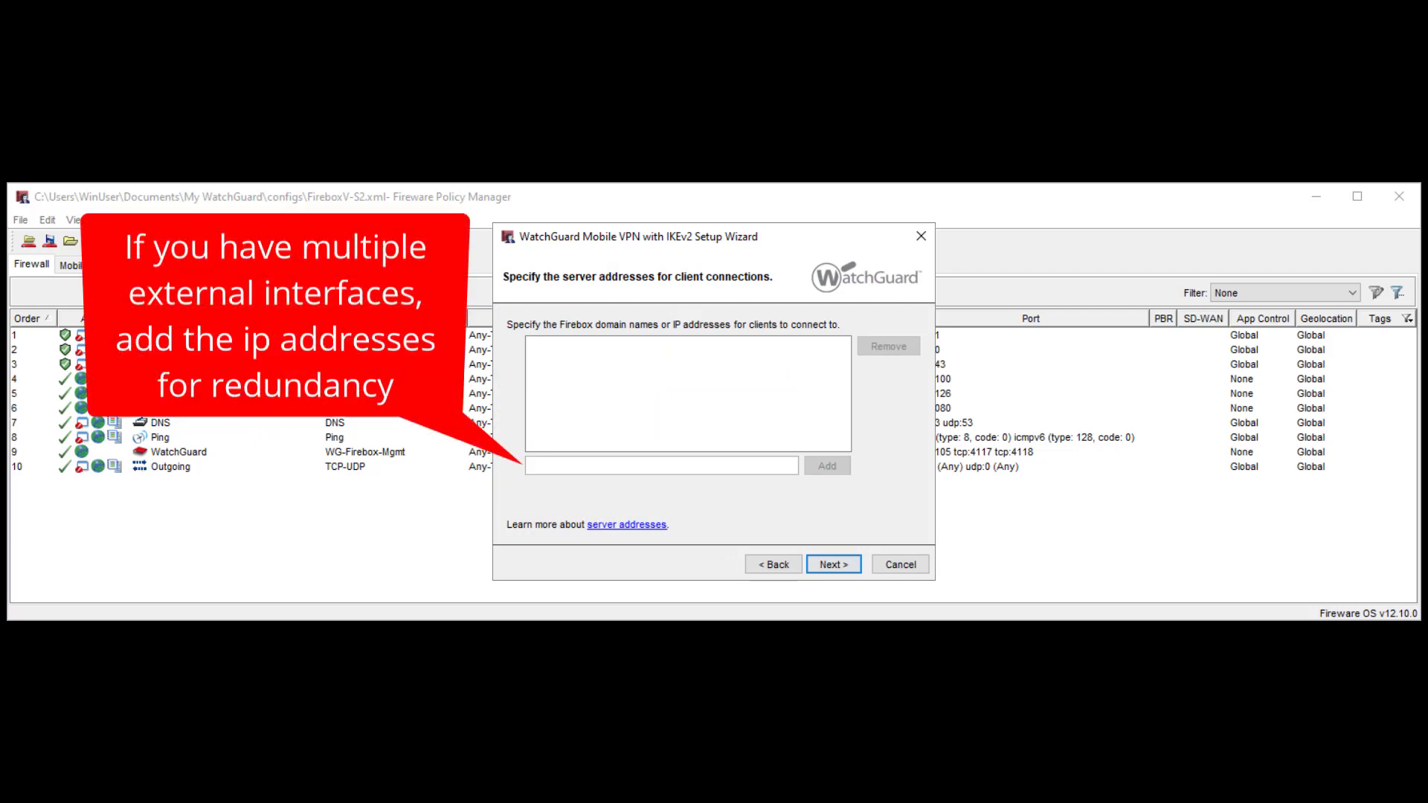
# Step: Add 203.0.113.20 as the IKEv2 client connection address and continue to authentication servers
pyautogui.write('203.0.113.20')
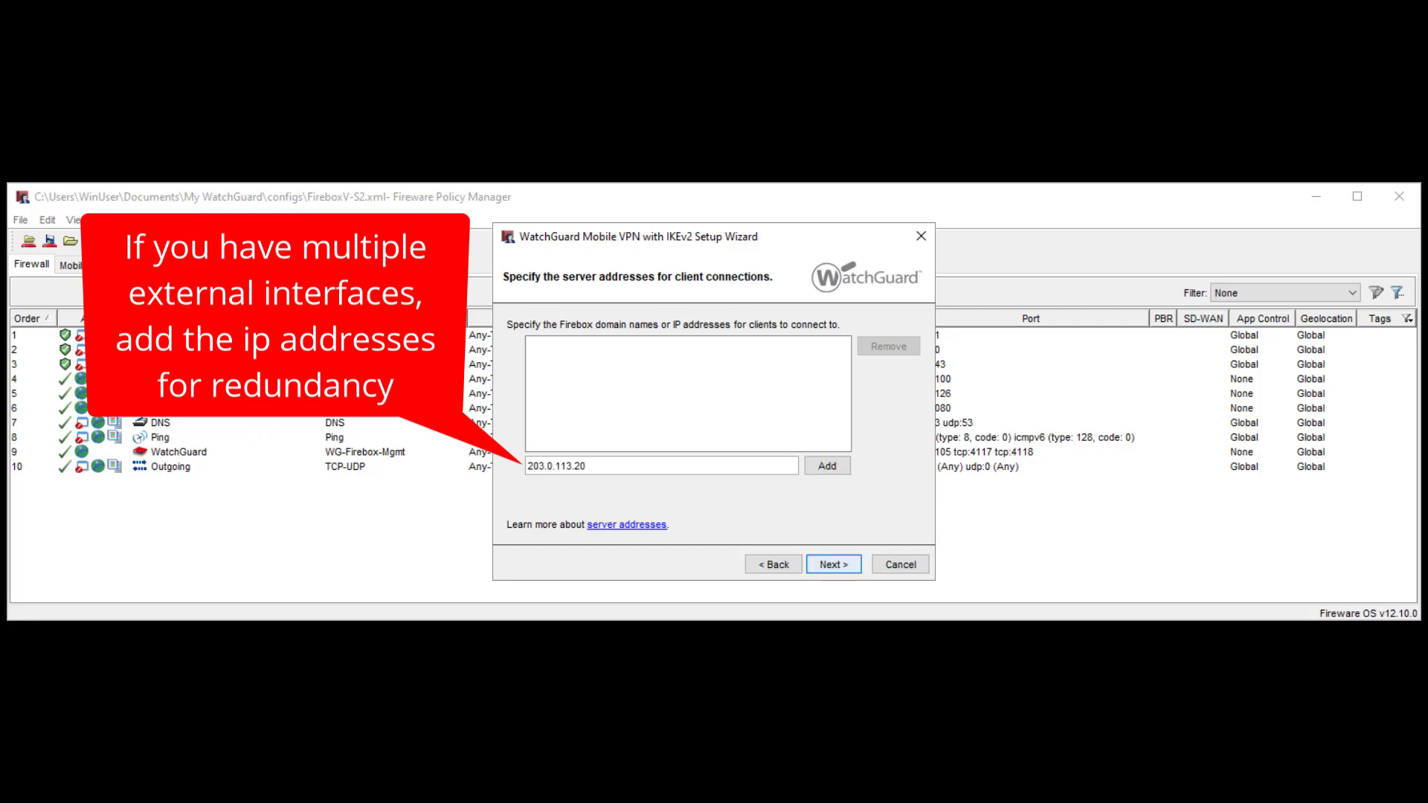
pyautogui.press('Return')
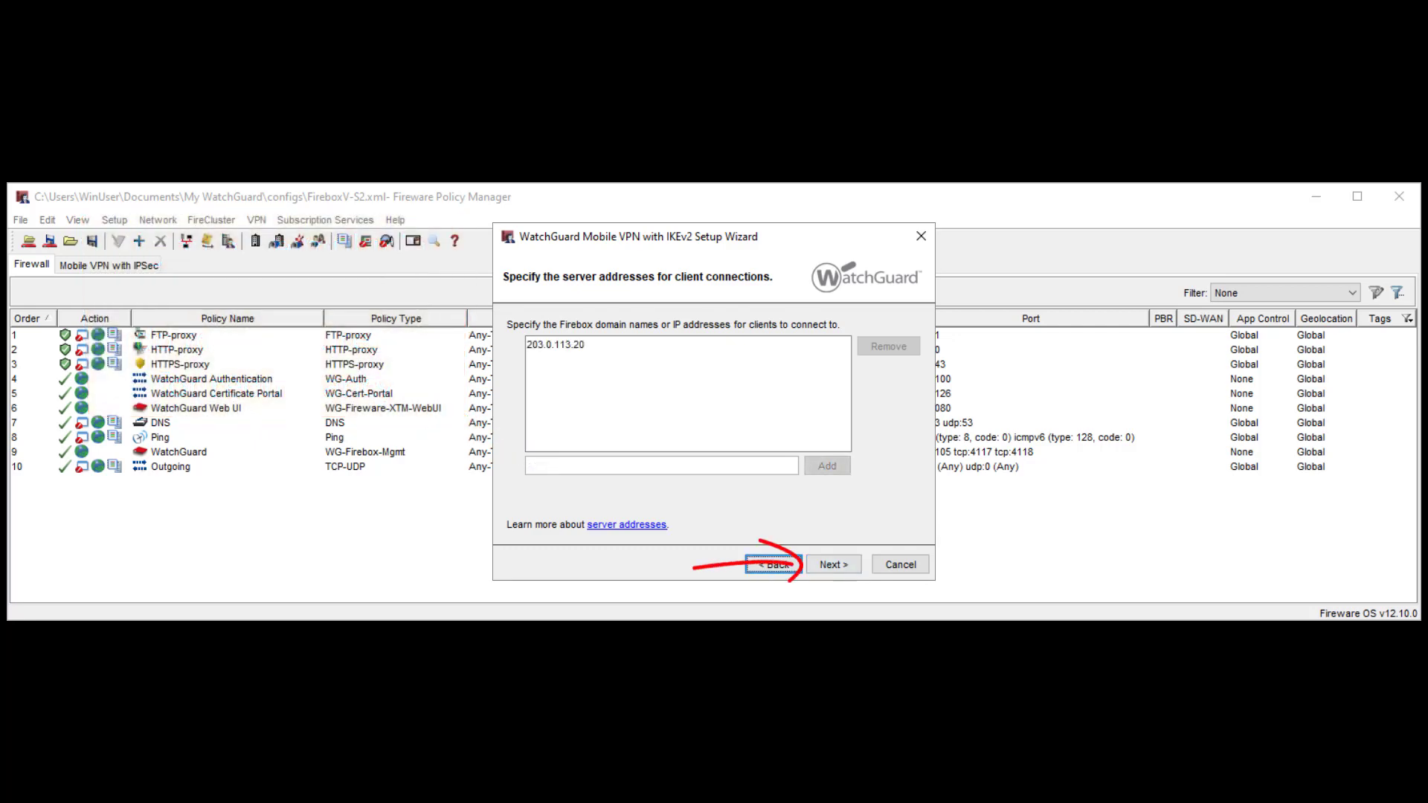
pyautogui.click(833, 565)
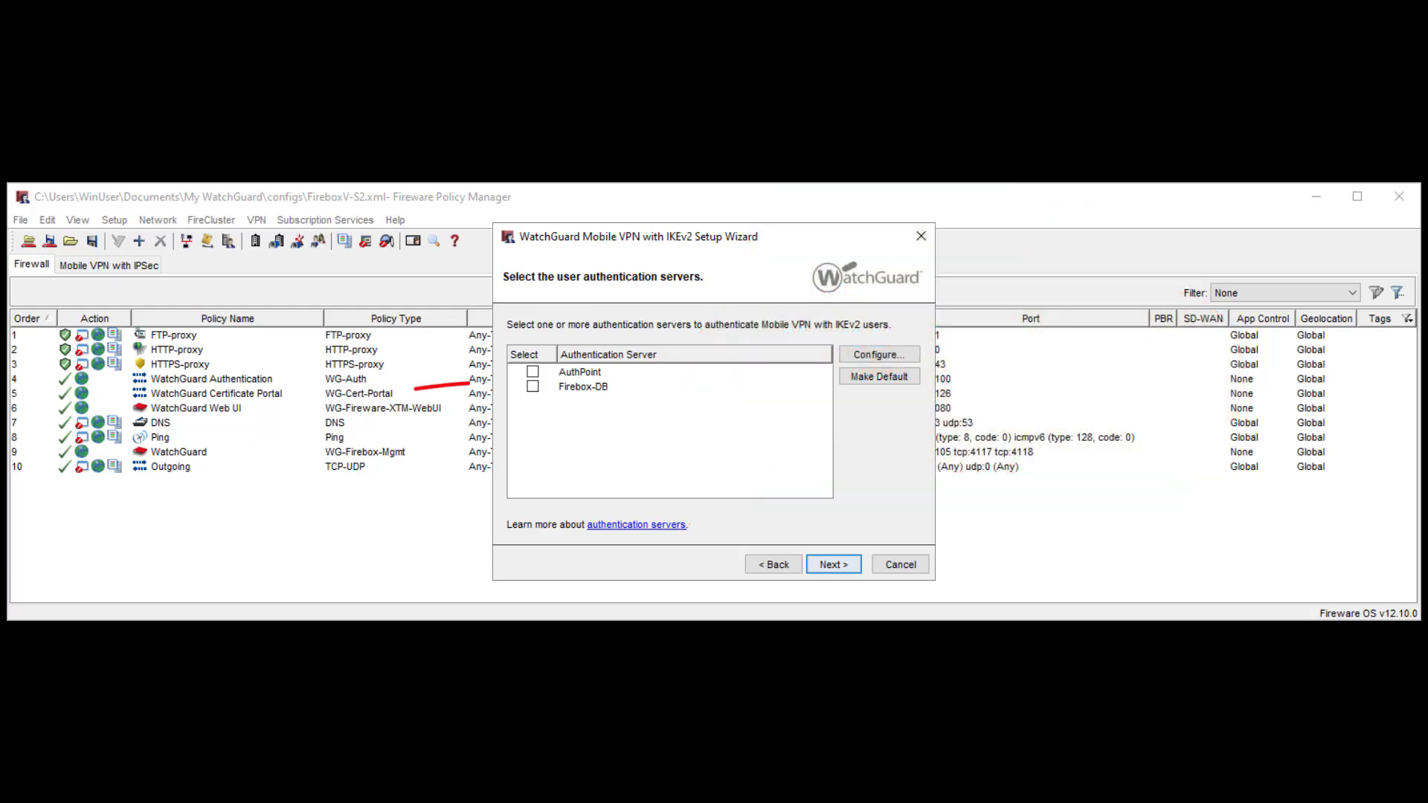
# Step: Authenticate IKEv2 users with Firebox-DB, include User1, and continue to the virtual IP pool
pyautogui.click(532, 386)
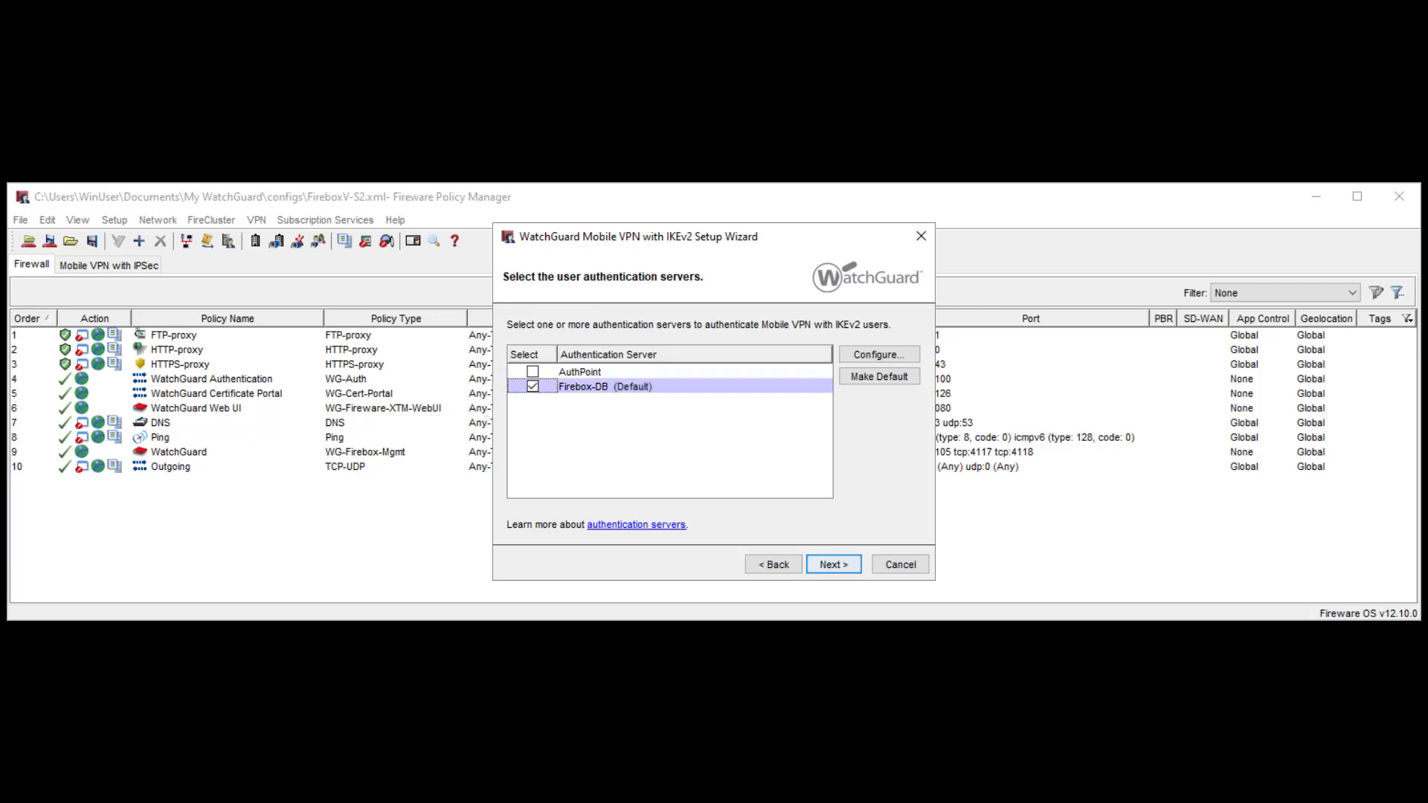
pyautogui.click(829, 564)
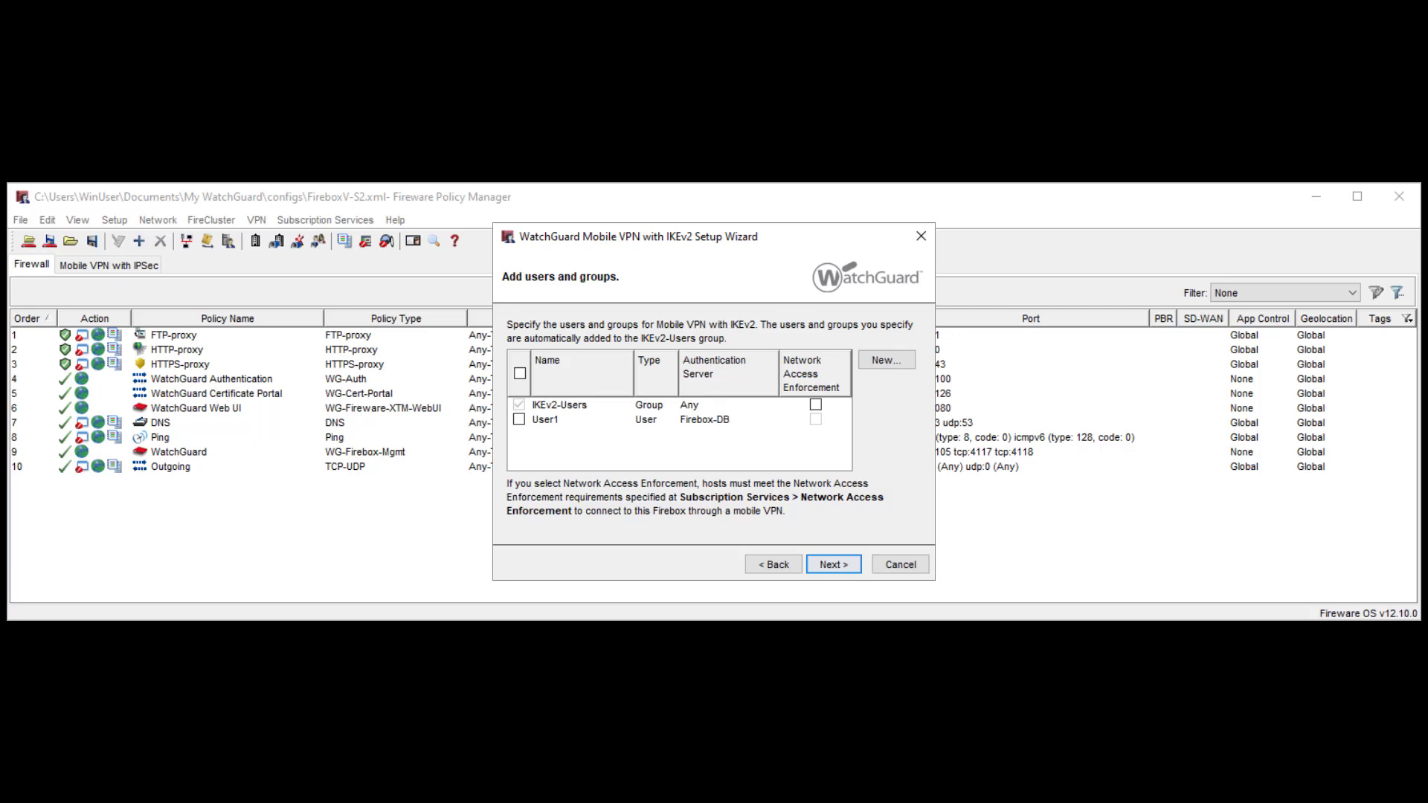
pyautogui.click(519, 420)
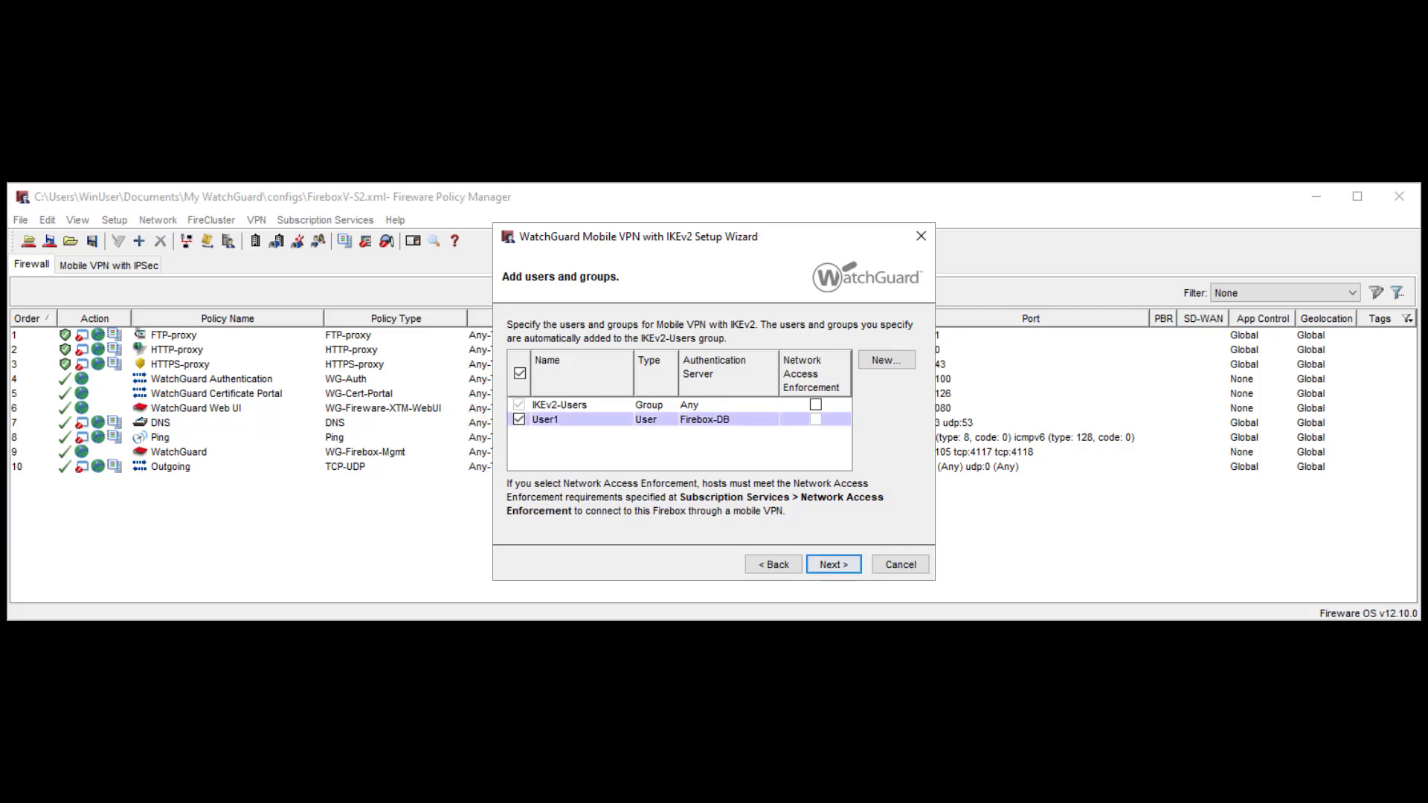
pyautogui.click(833, 564)
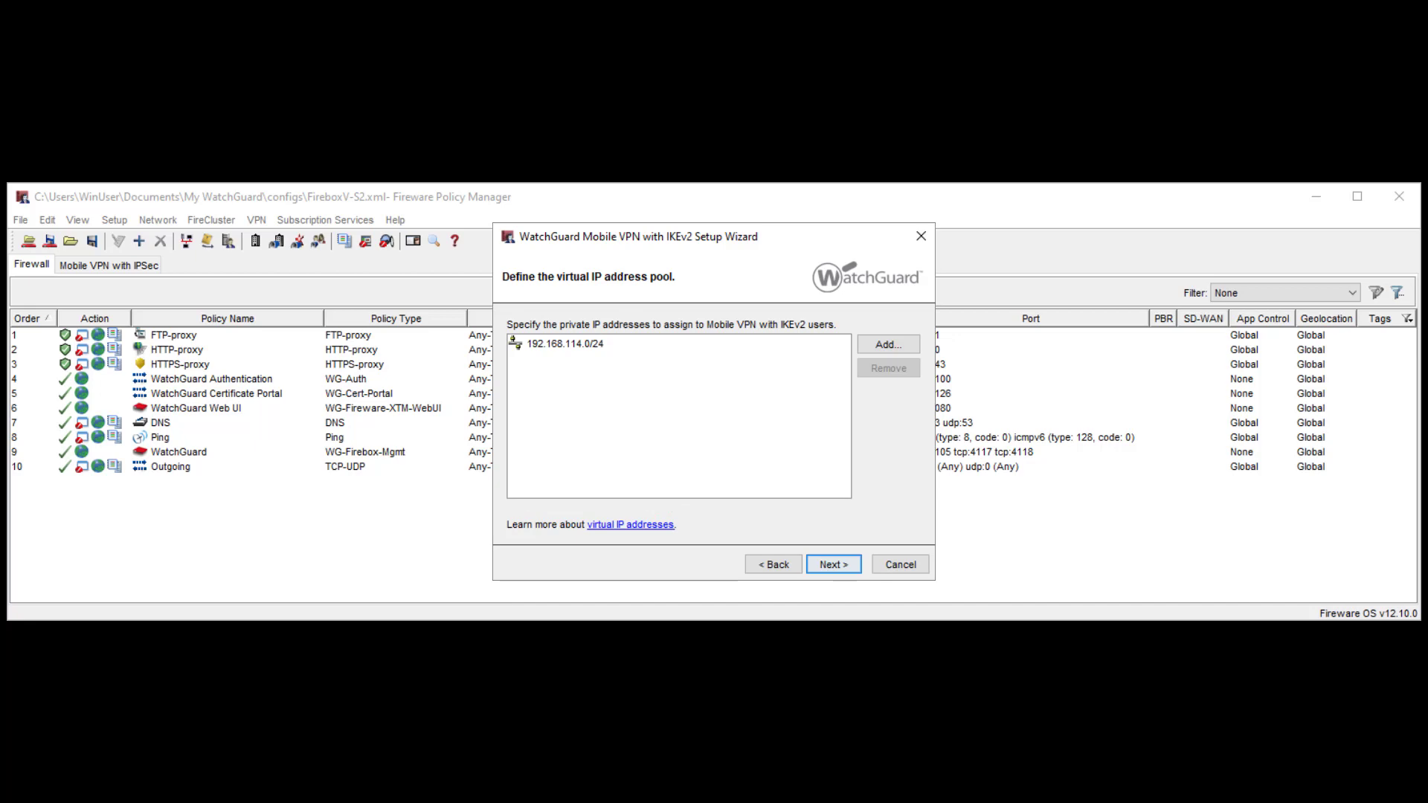
# Step: Complete the IKEv2 wizard with 'Open the mobile IKEv2 configuration dialog' ticked
pyautogui.press('Return')
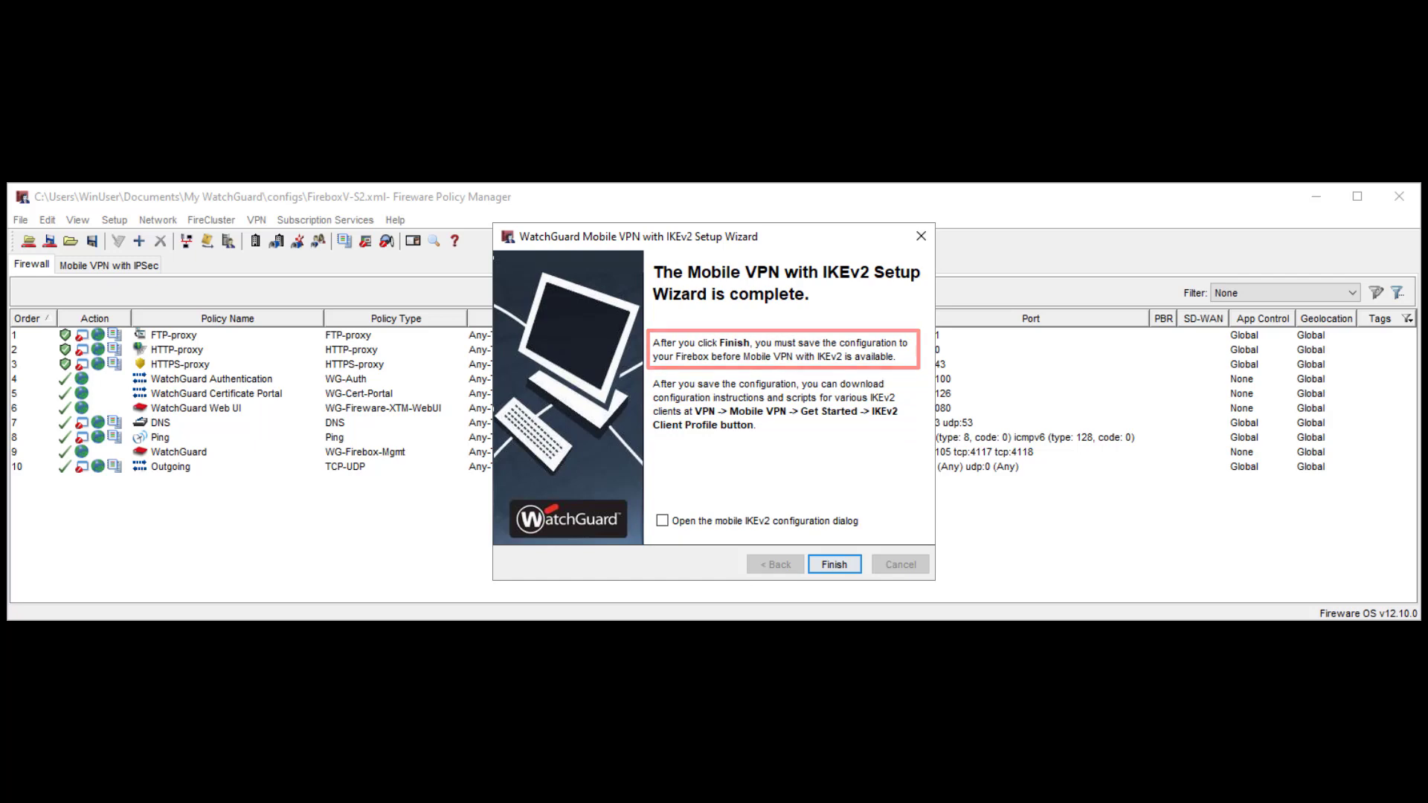
pyautogui.click(662, 520)
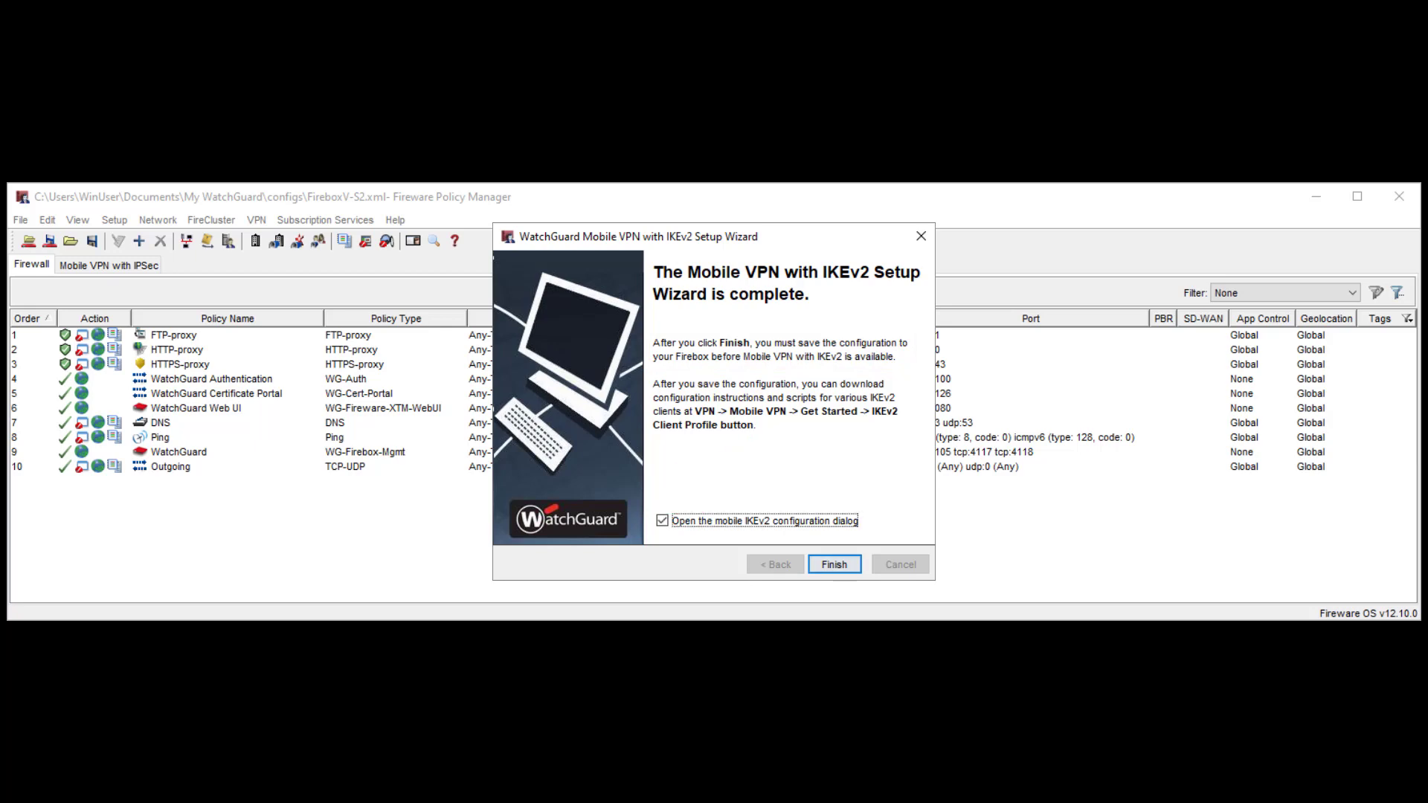
pyautogui.press('Return')
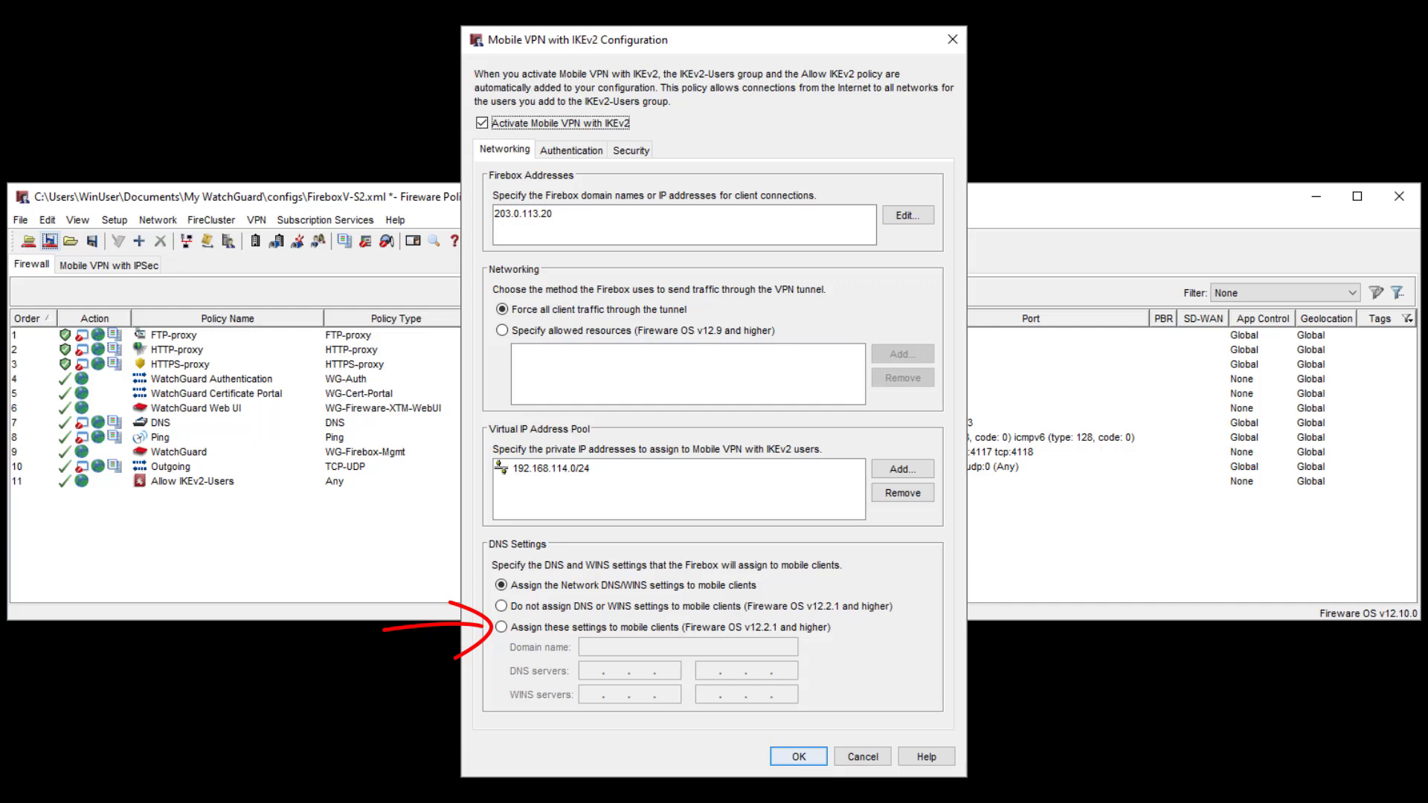
# Step: Review the IKEv2 Authentication and Phase 1/Phase 2 security settings, then accept with OK
pyautogui.click(571, 149)
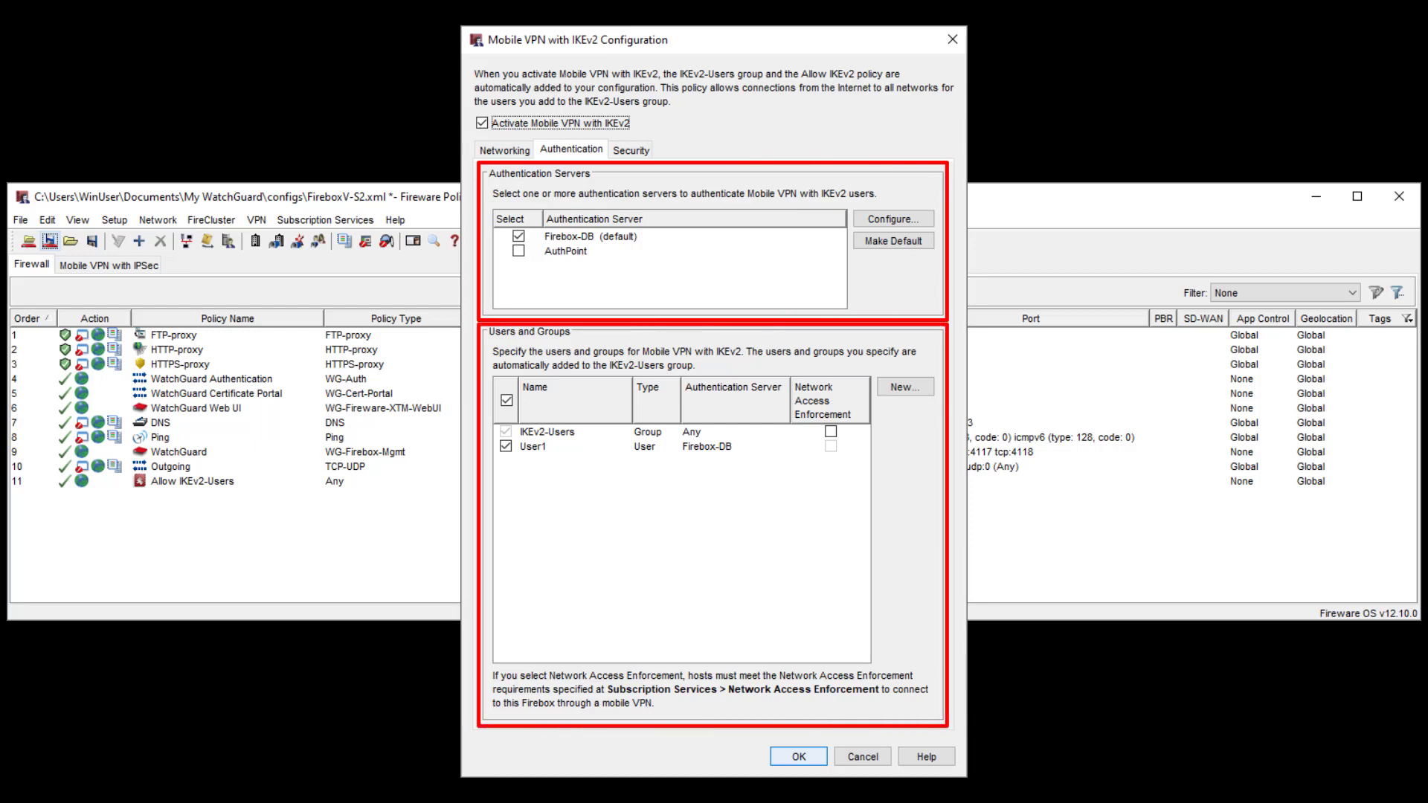
pyautogui.click(631, 151)
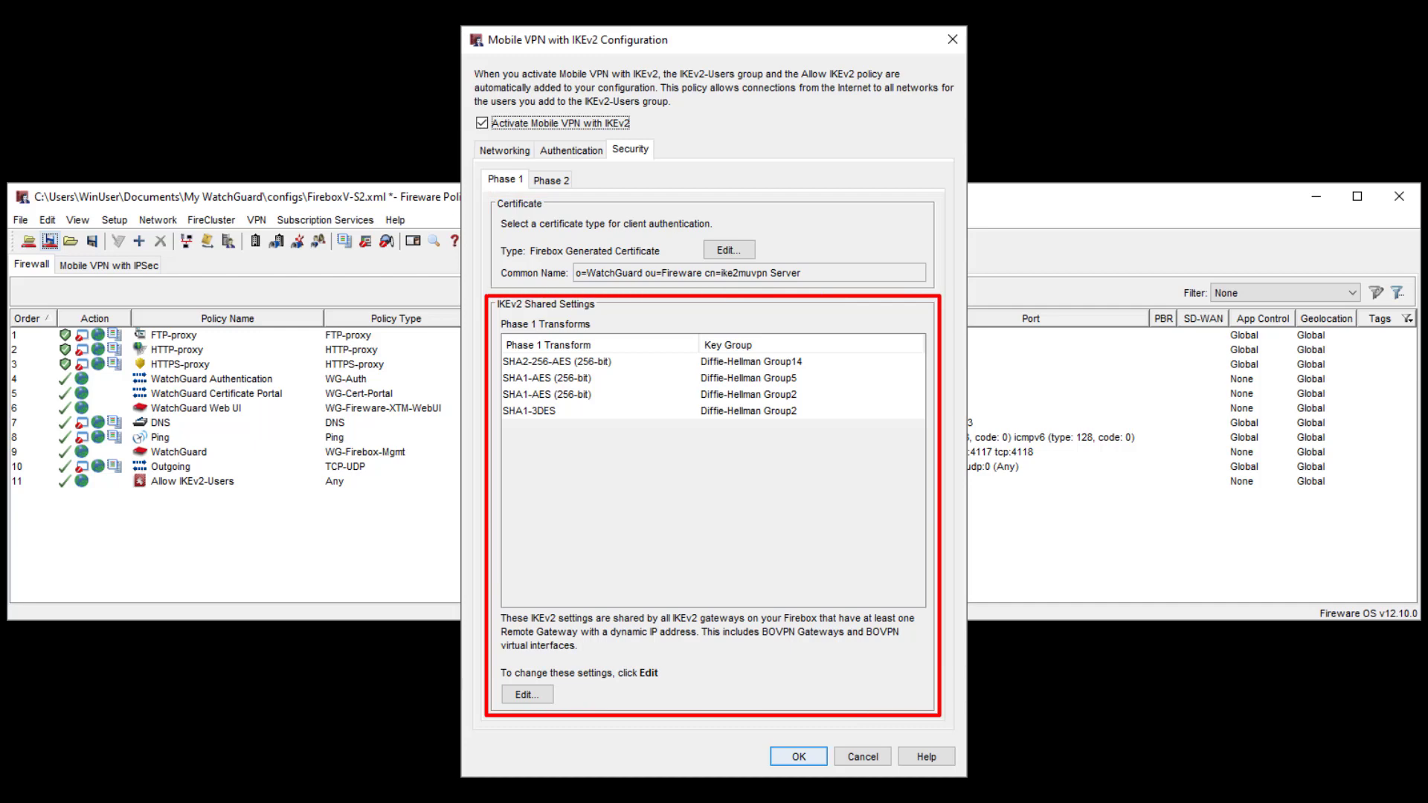
pyautogui.click(551, 180)
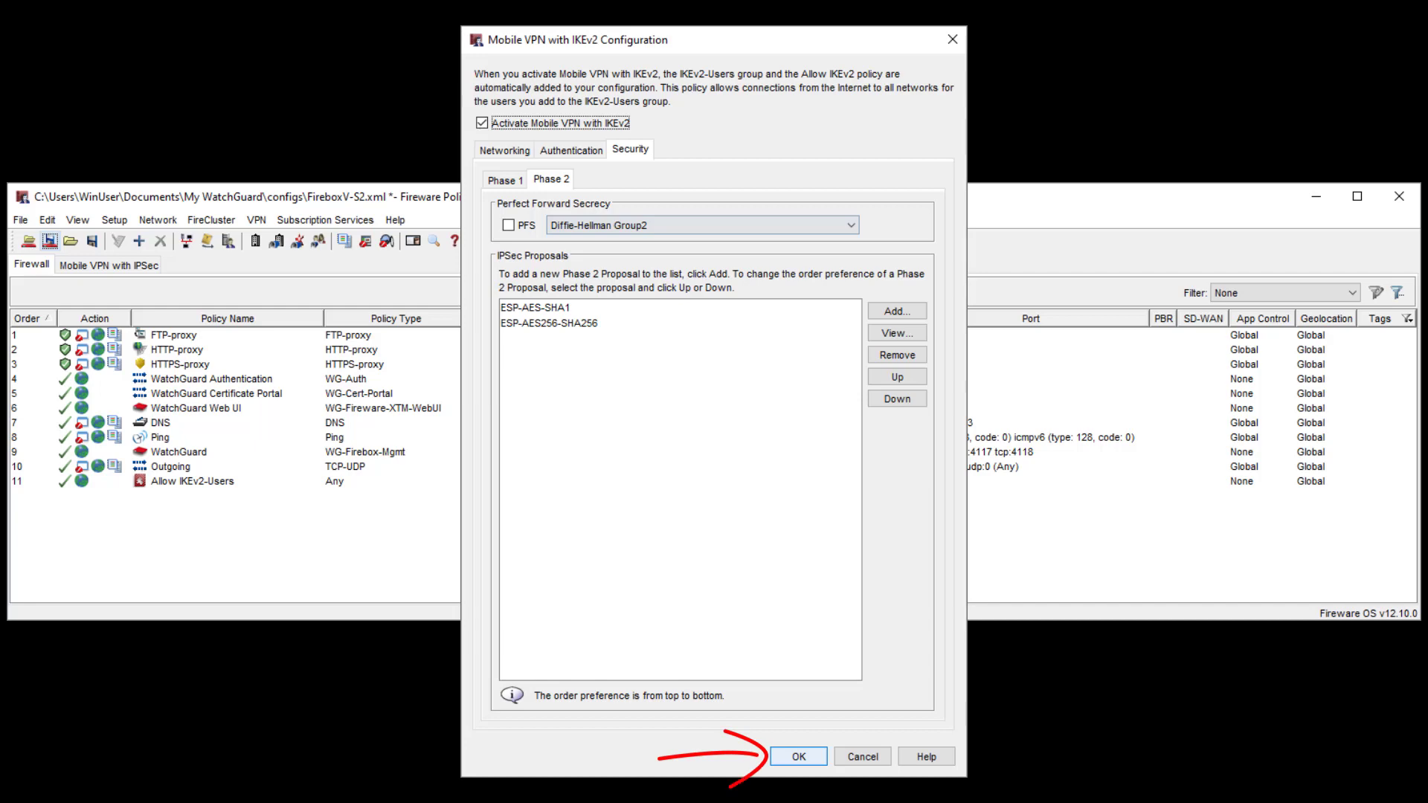
pyautogui.press('Return')
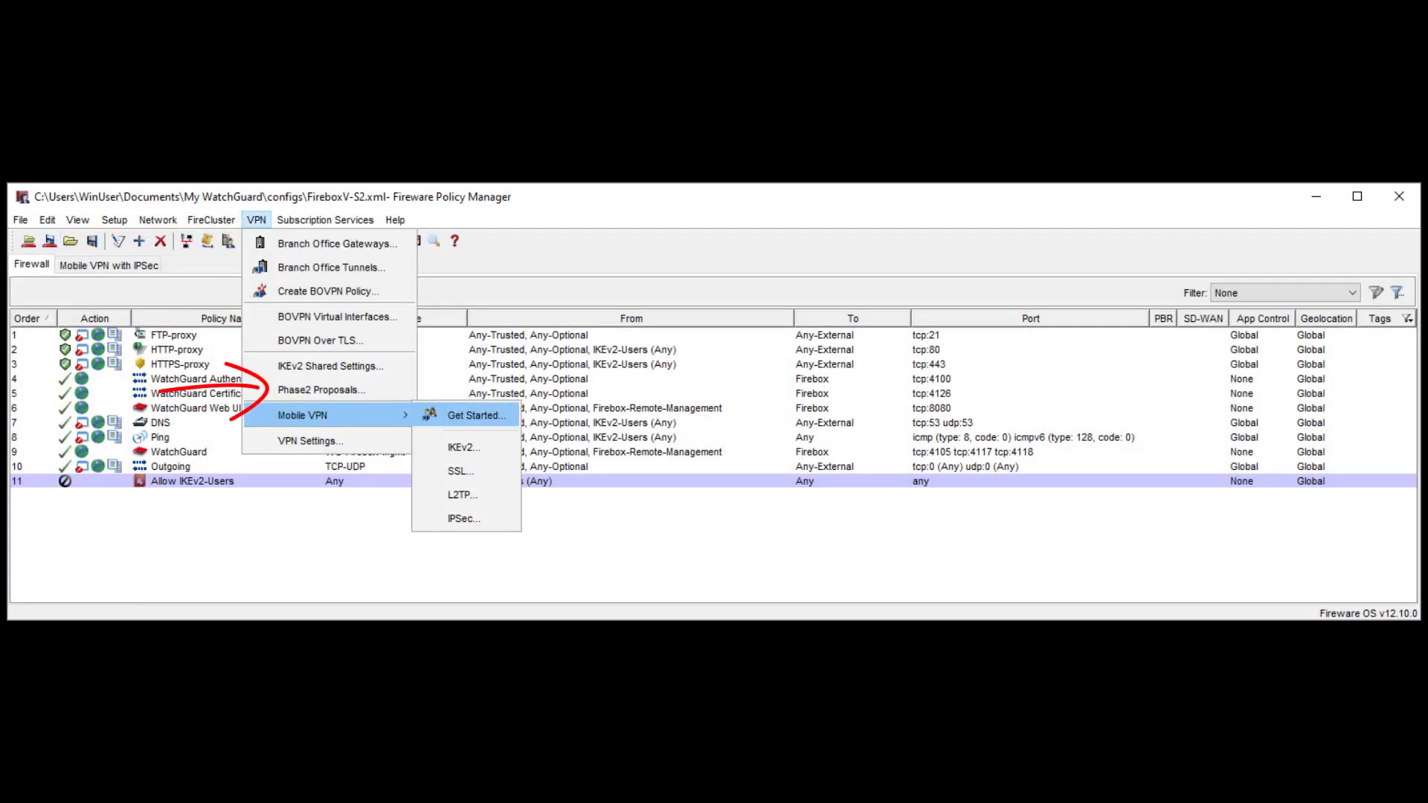
# Step: Open Mobile VPN > Get Started to download the IKEv2 client profile
pyautogui.press('Return')
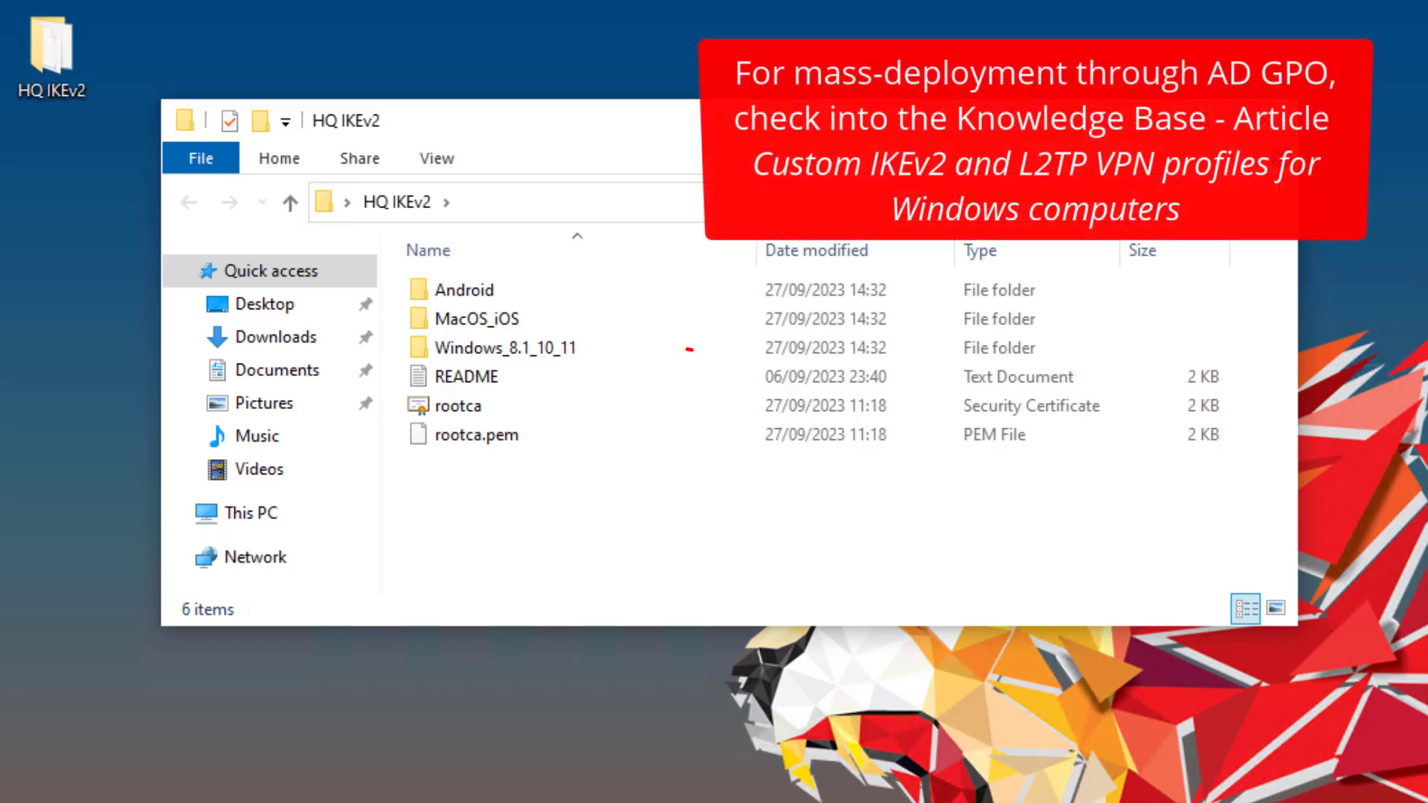
# Step: Open the Windows_8.1_10_11 folder of the IKEv2 client profile
pyautogui.doubleClick(505, 347)
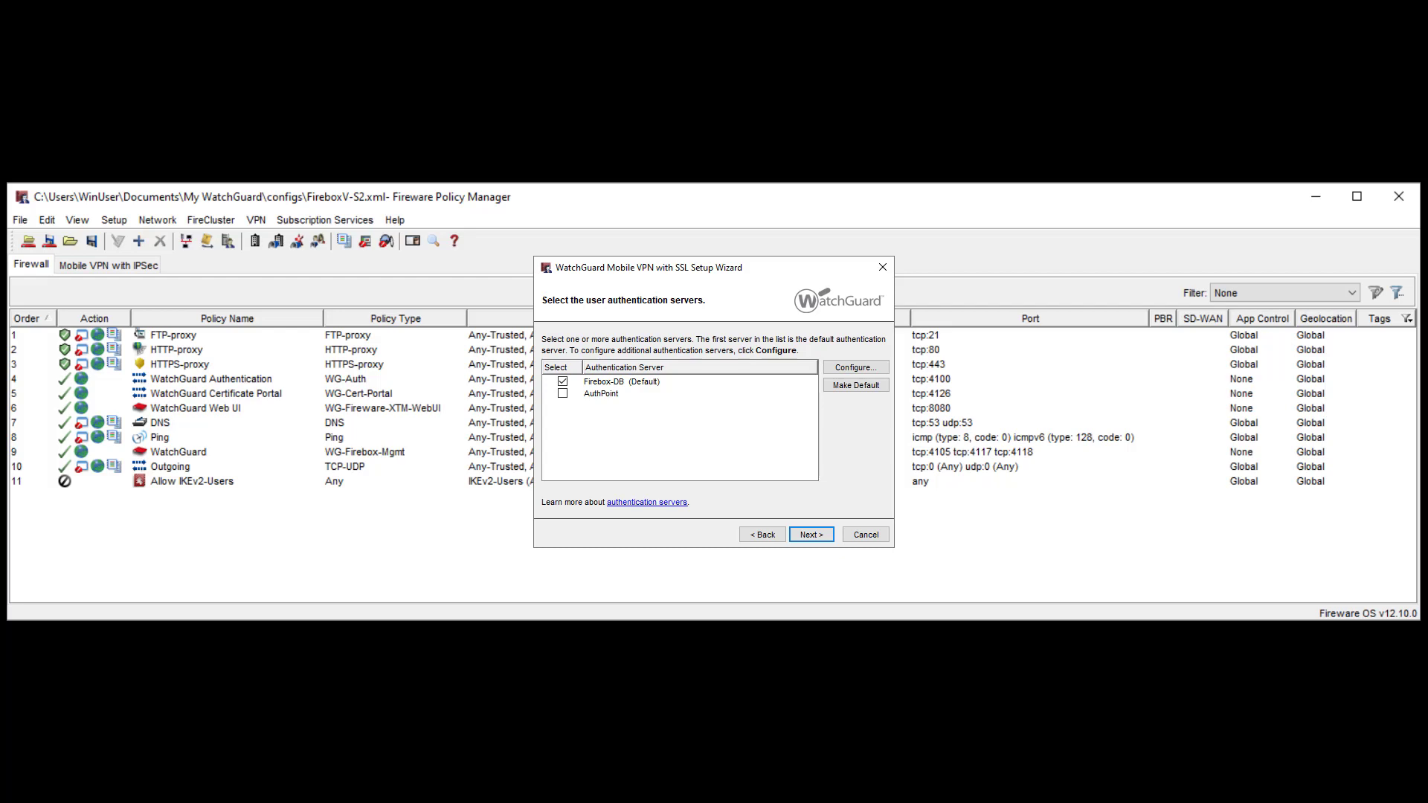
# Step: Add User1 as an SSL VPN user and keep the 192.168.113.0/24 virtual IP pool
pyautogui.moveTo(679, 537)
pyautogui.mouseDown()
pyautogui.moveTo(778, 534)
pyautogui.moveTo(751, 565)
pyautogui.mouseUp()
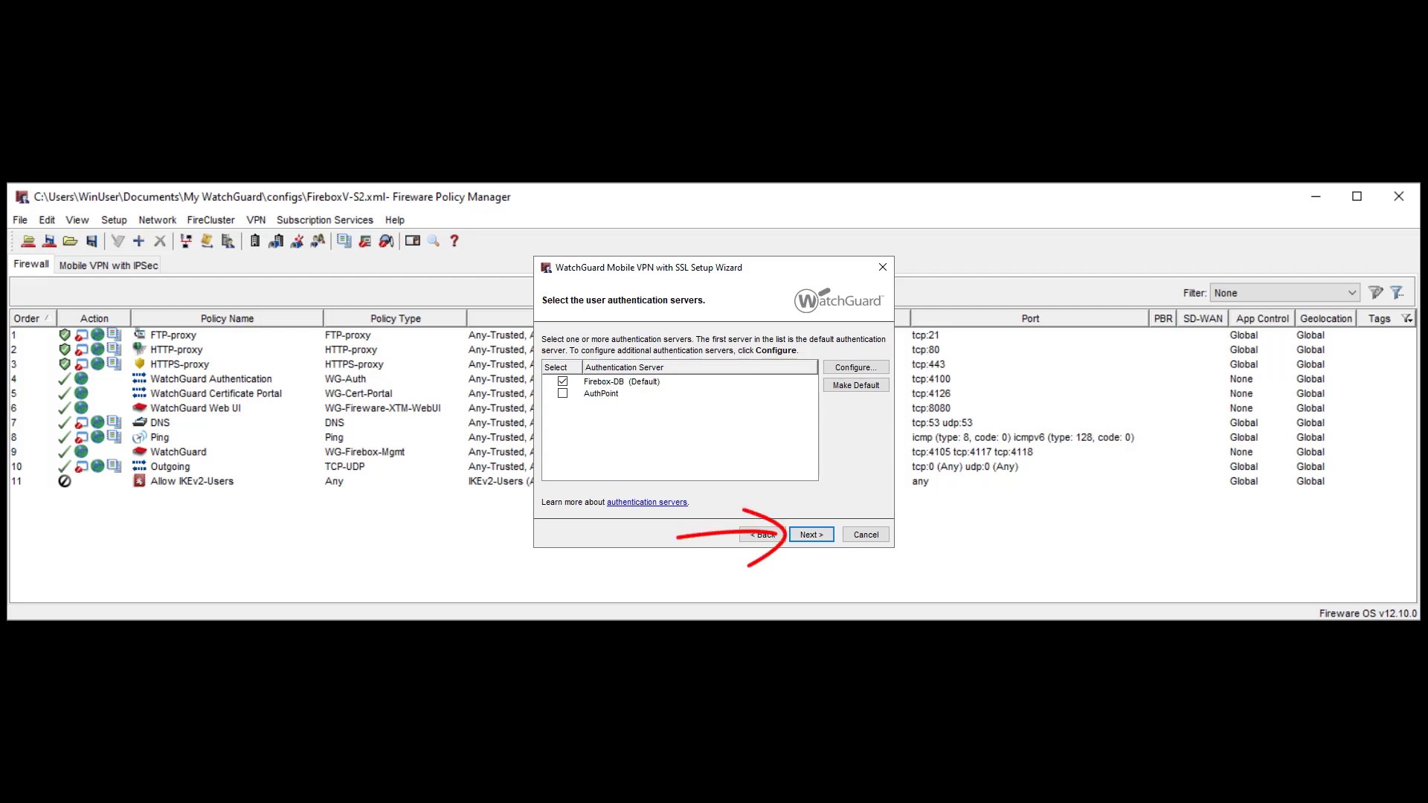
pyautogui.click(810, 534)
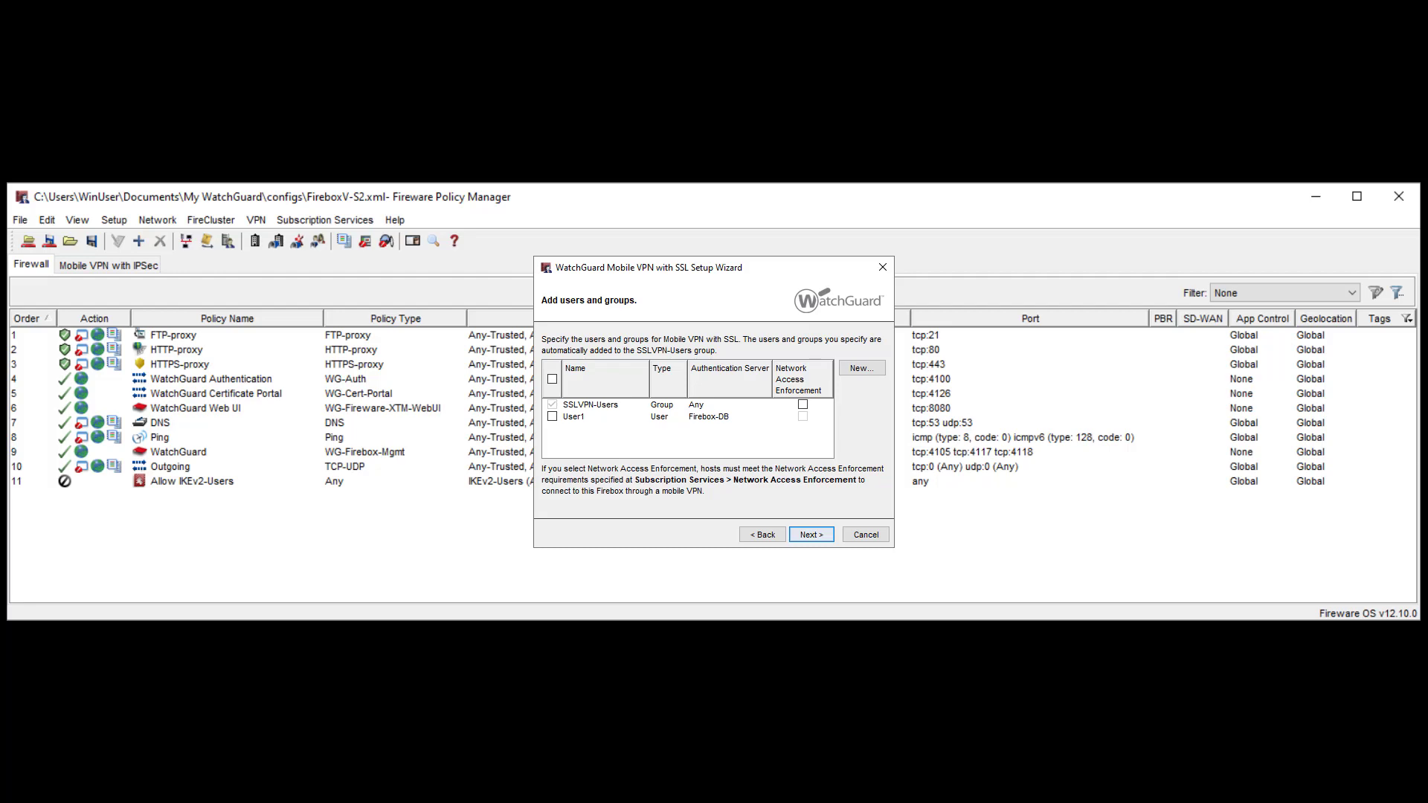
pyautogui.click(552, 417)
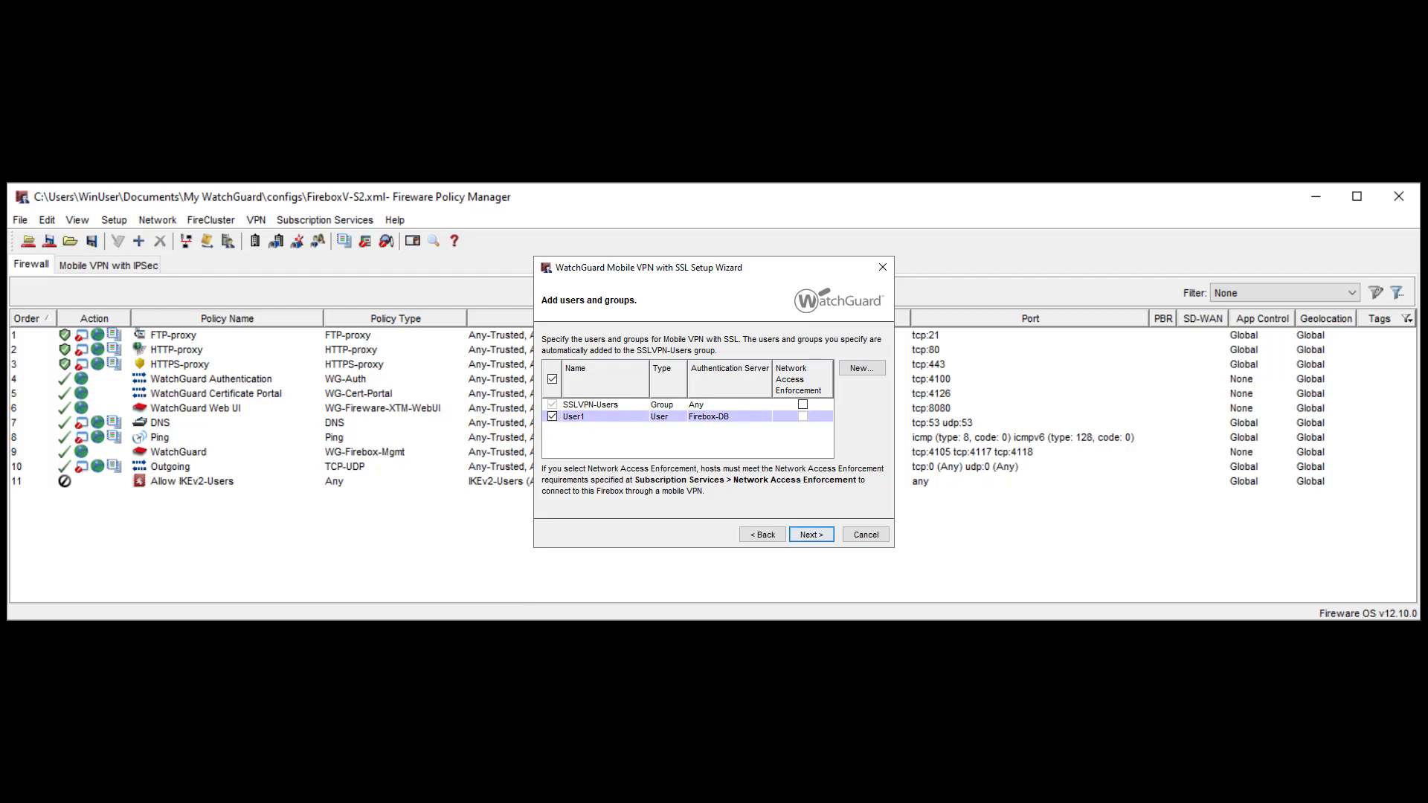
pyautogui.click(811, 534)
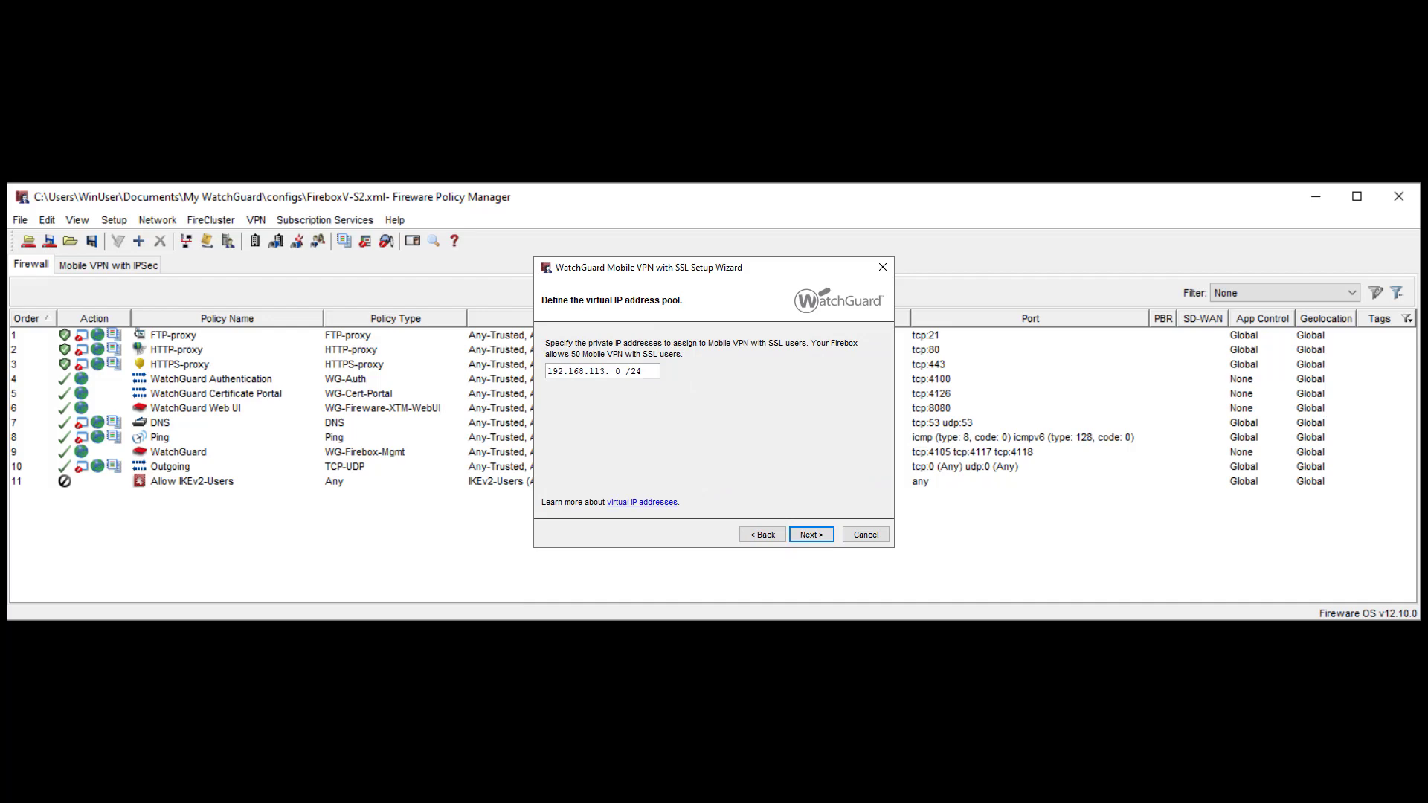
pyautogui.click(811, 535)
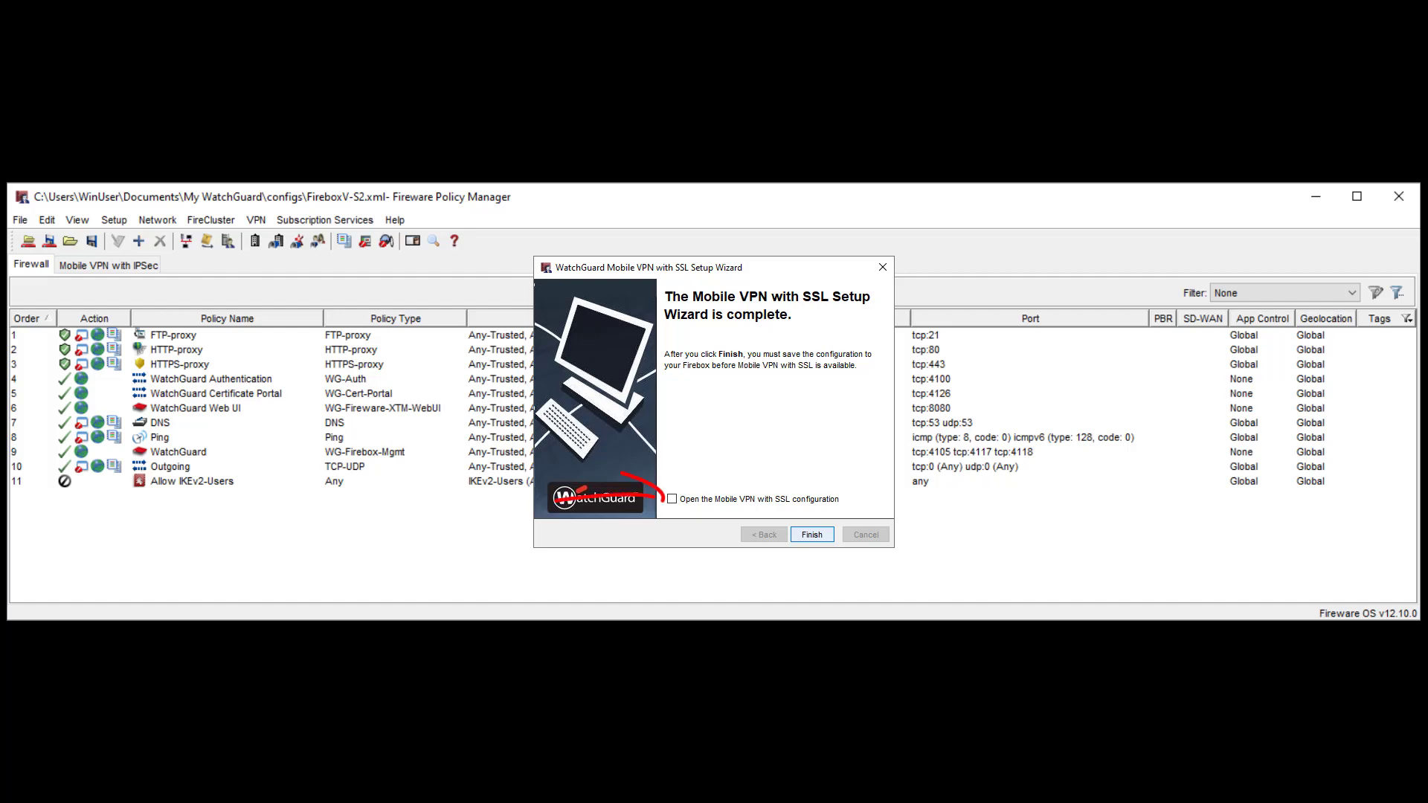
# Step: Finish the SSL wizard into its configuration, keep Routed VPN traffic, and toggle Force all client traffic
pyautogui.click(671, 499)
pyautogui.click(812, 535)
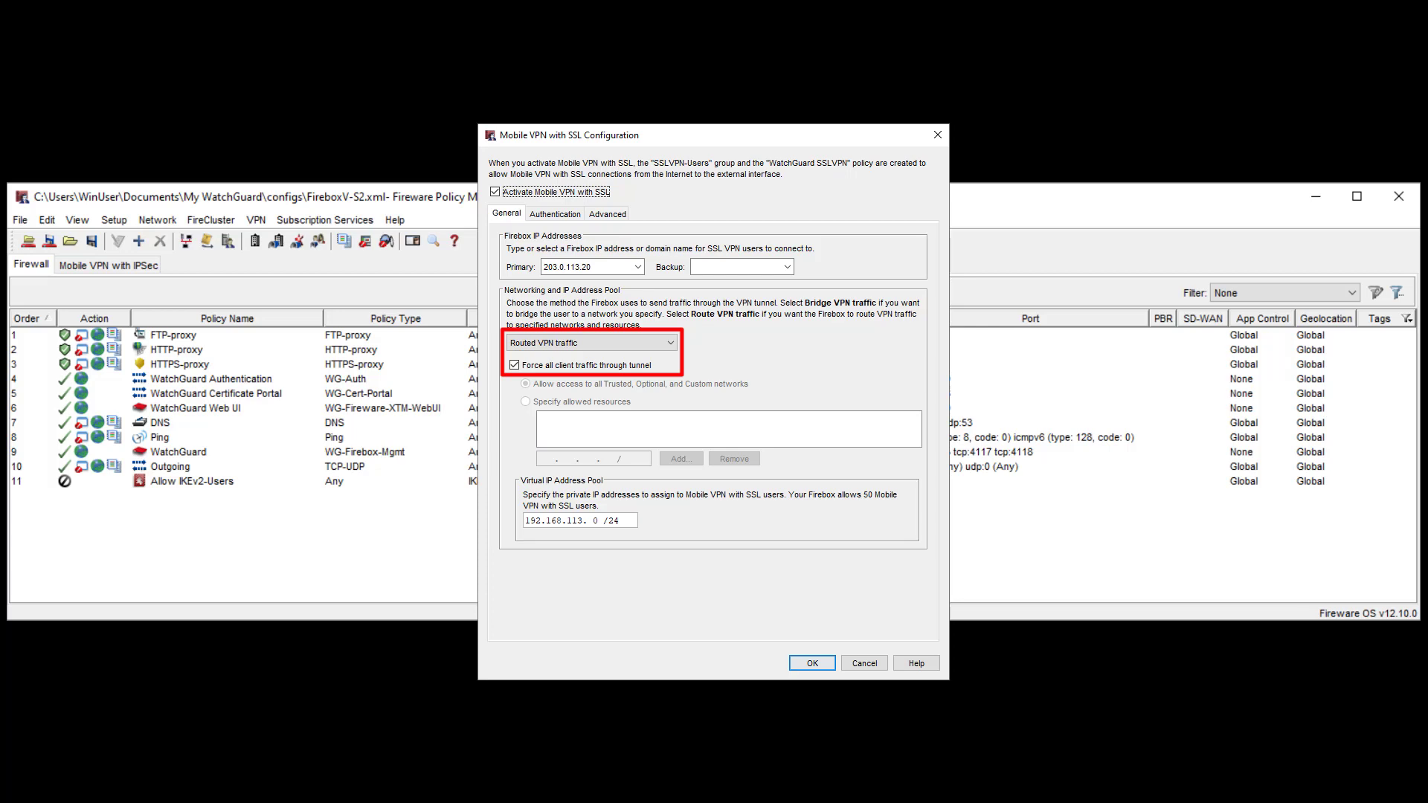
pyautogui.click(591, 343)
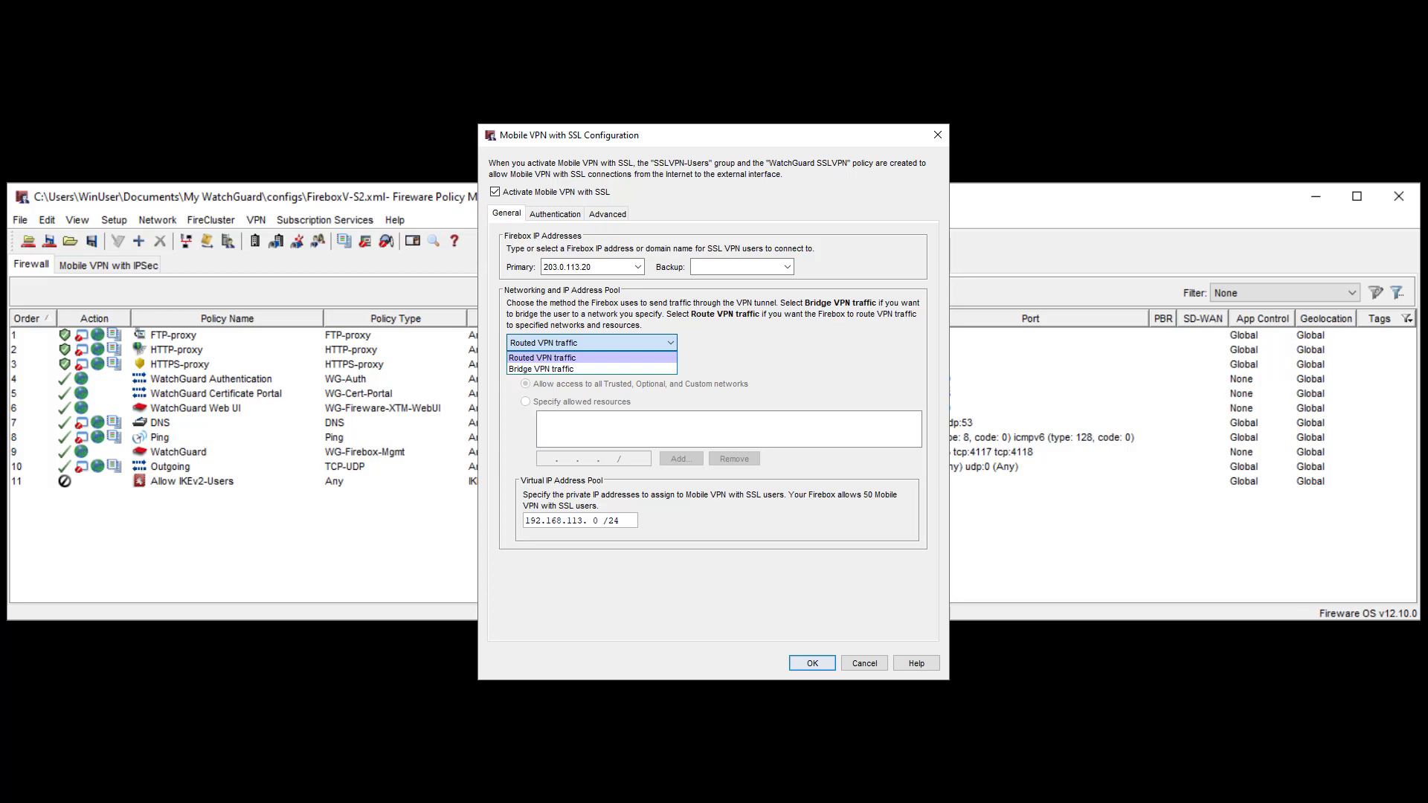
pyautogui.press('Return')
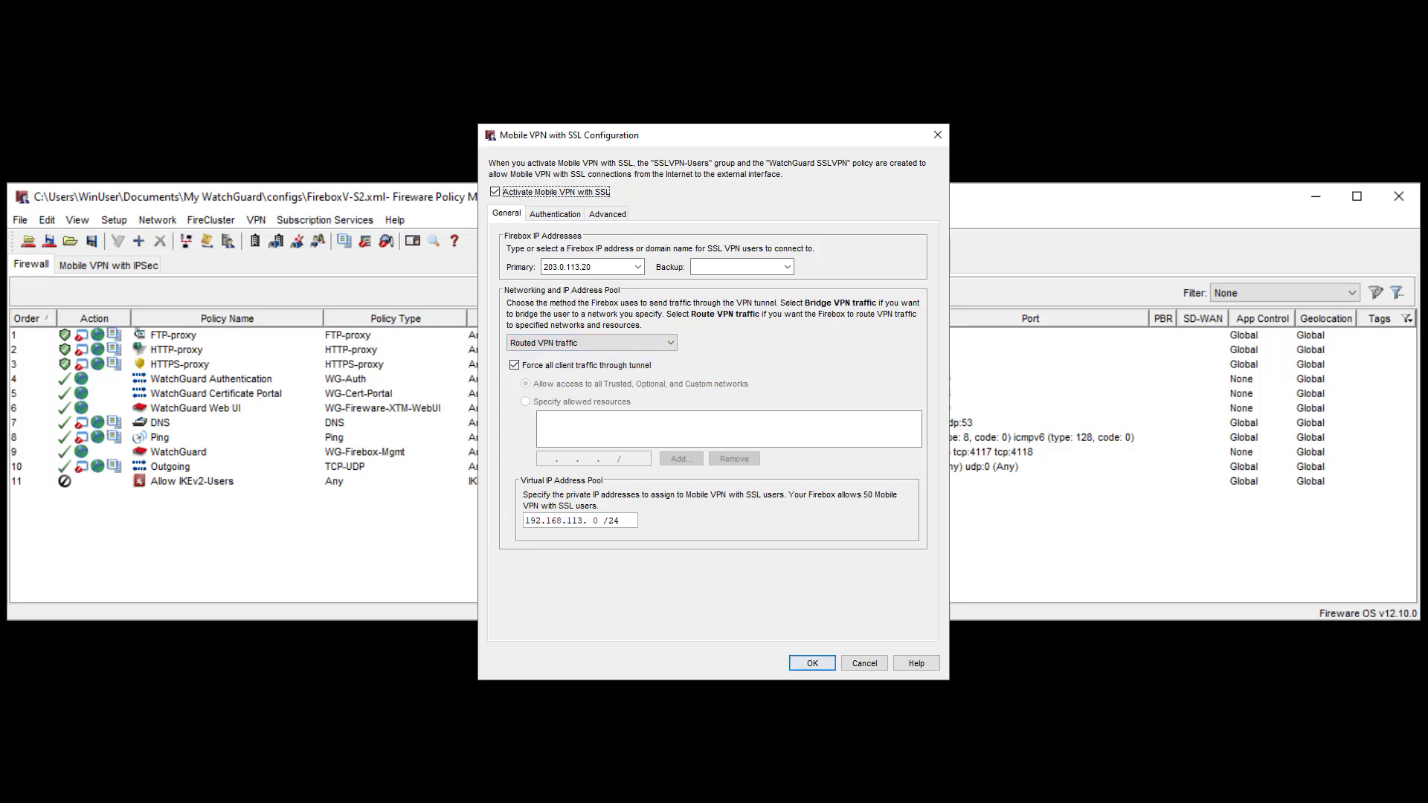
pyautogui.click(514, 365)
# Step: Review the SSL VPN Authentication tab, then the Advanced tab (SHA-256, AES 256-bit, TCP 443)
pyautogui.click(555, 214)
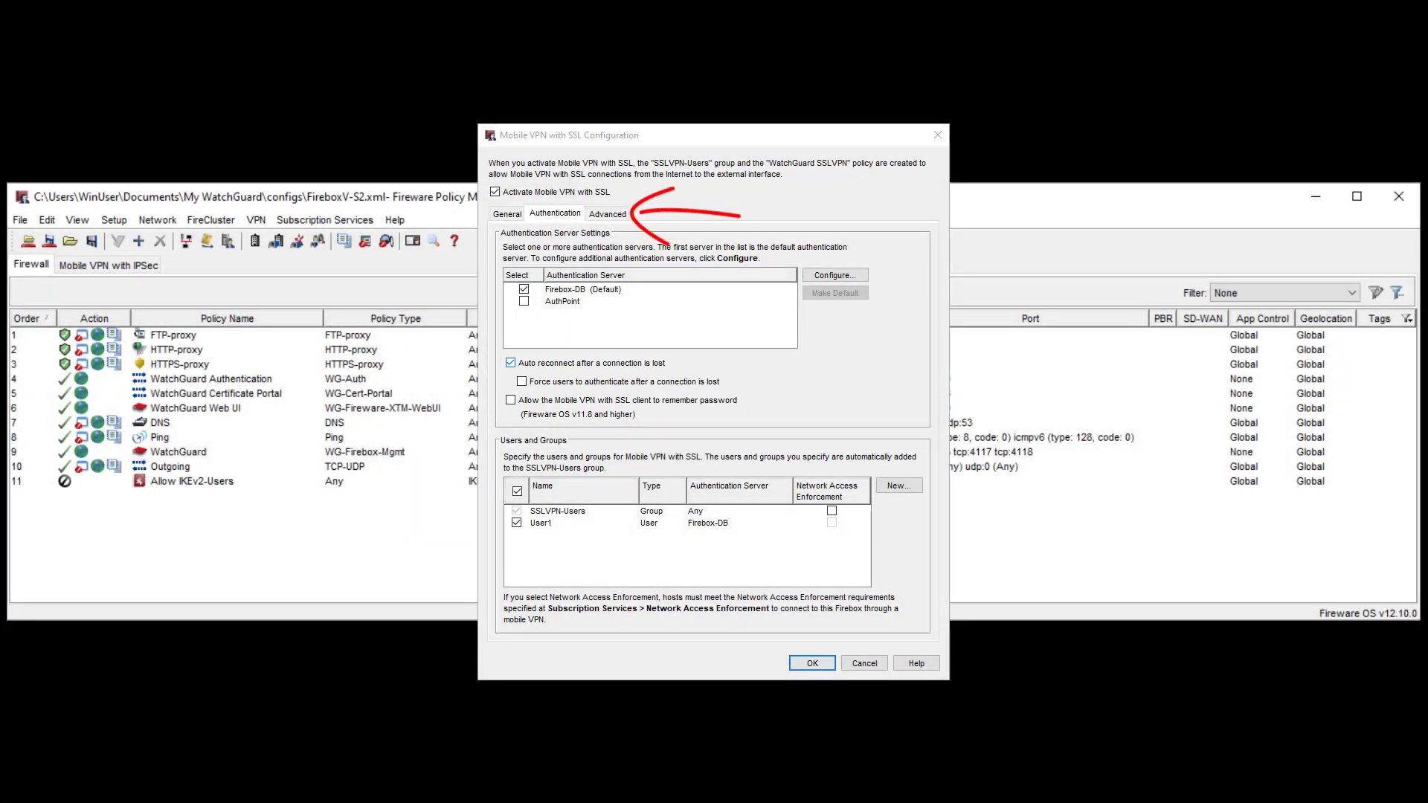
pyautogui.click(606, 213)
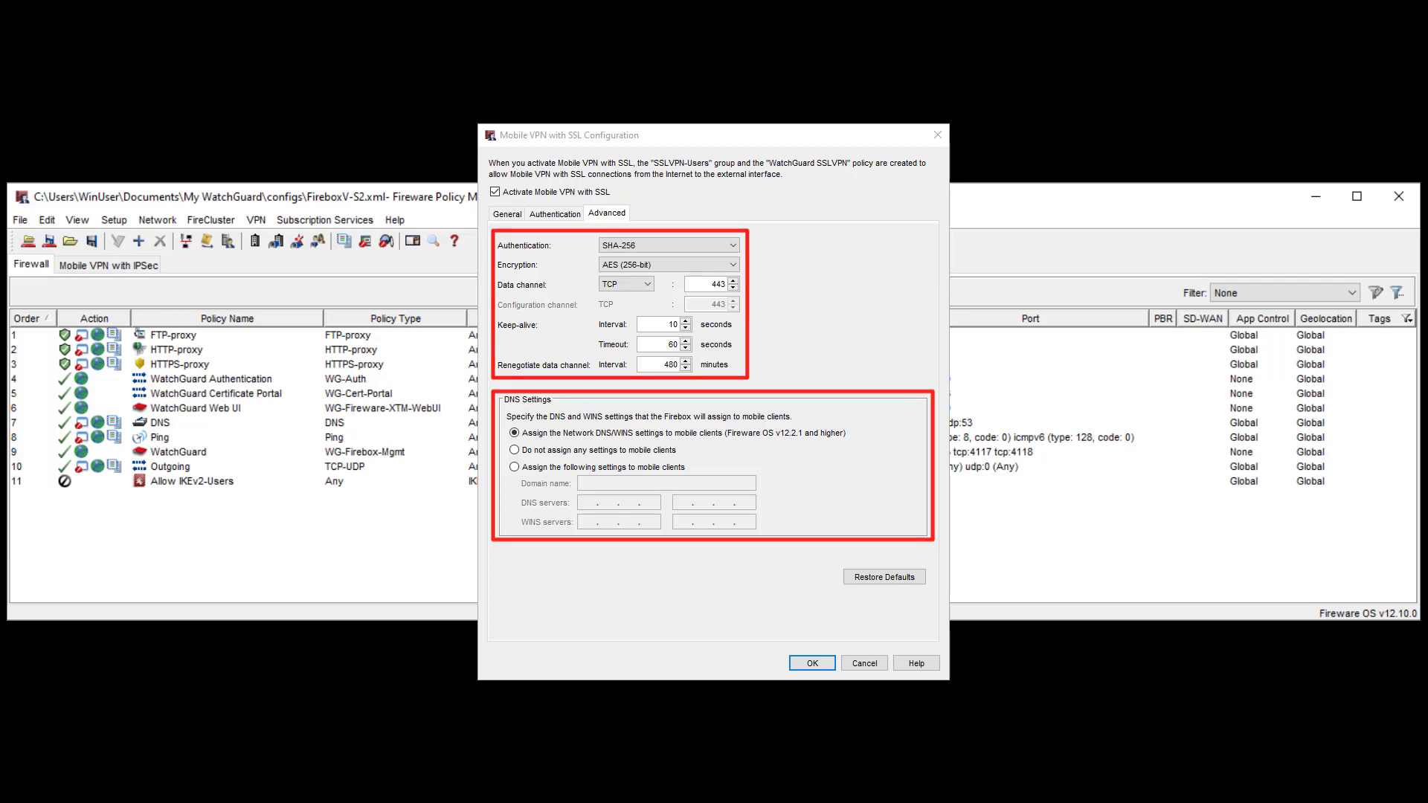
# Step: Accept the Mobile VPN with SSL configuration with OK
pyautogui.press('Return')
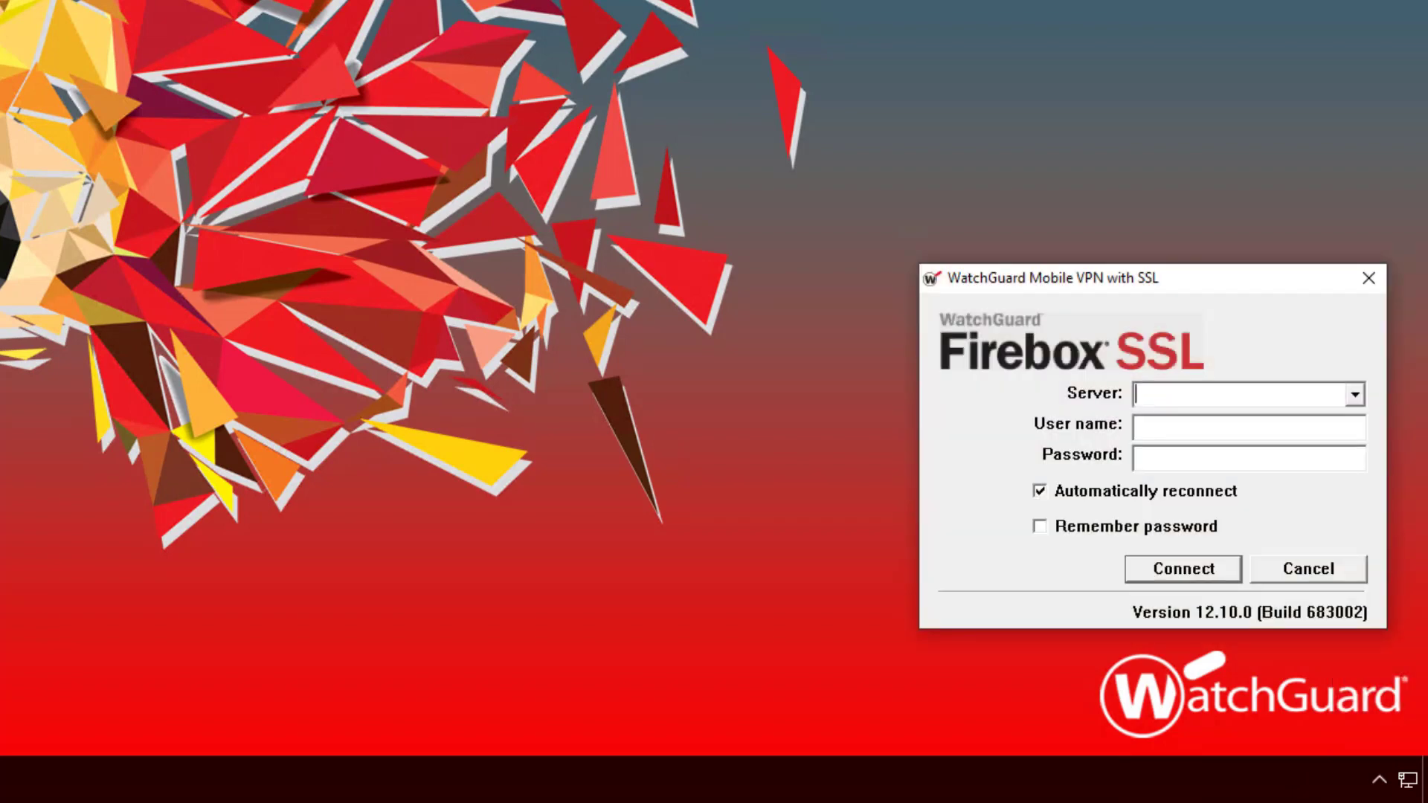
# Step: Connect the Mobile VPN with SSL client to server 203.0.113.20, then run ping 10.20.1.1 in Command Prompt
pyautogui.write('203.0.113.20')
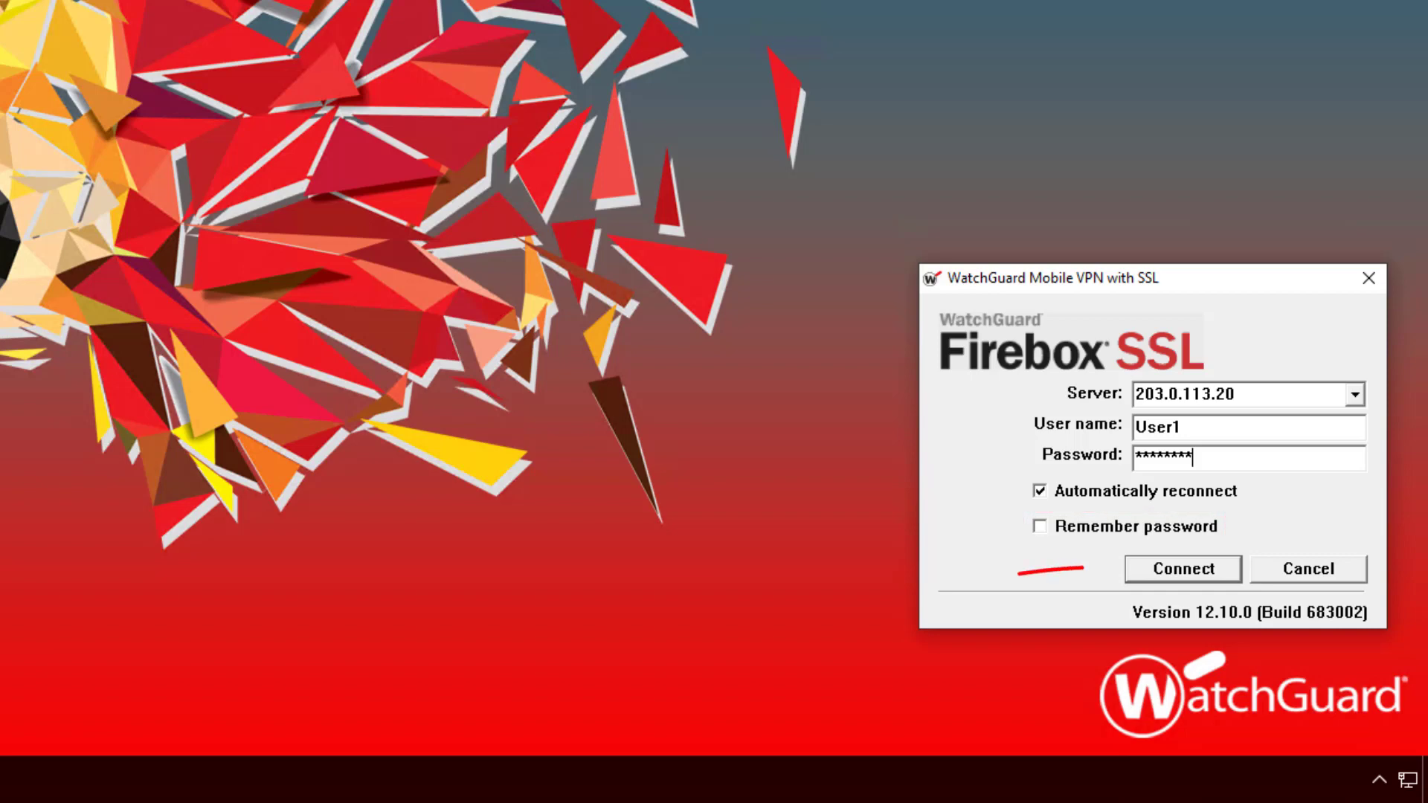
pyautogui.press('Return')
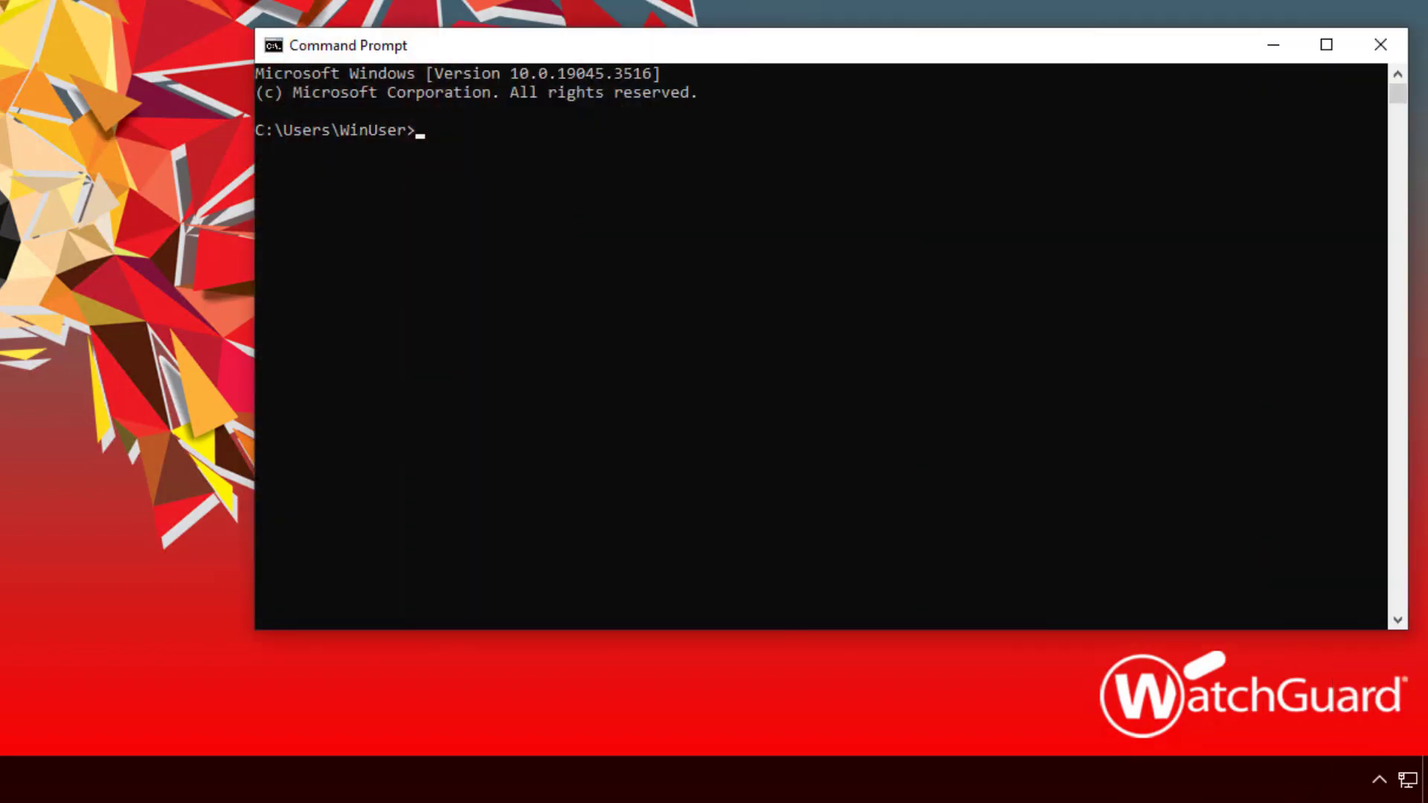
pyautogui.write('ping 10.20.1.1')
pyautogui.press('Return')
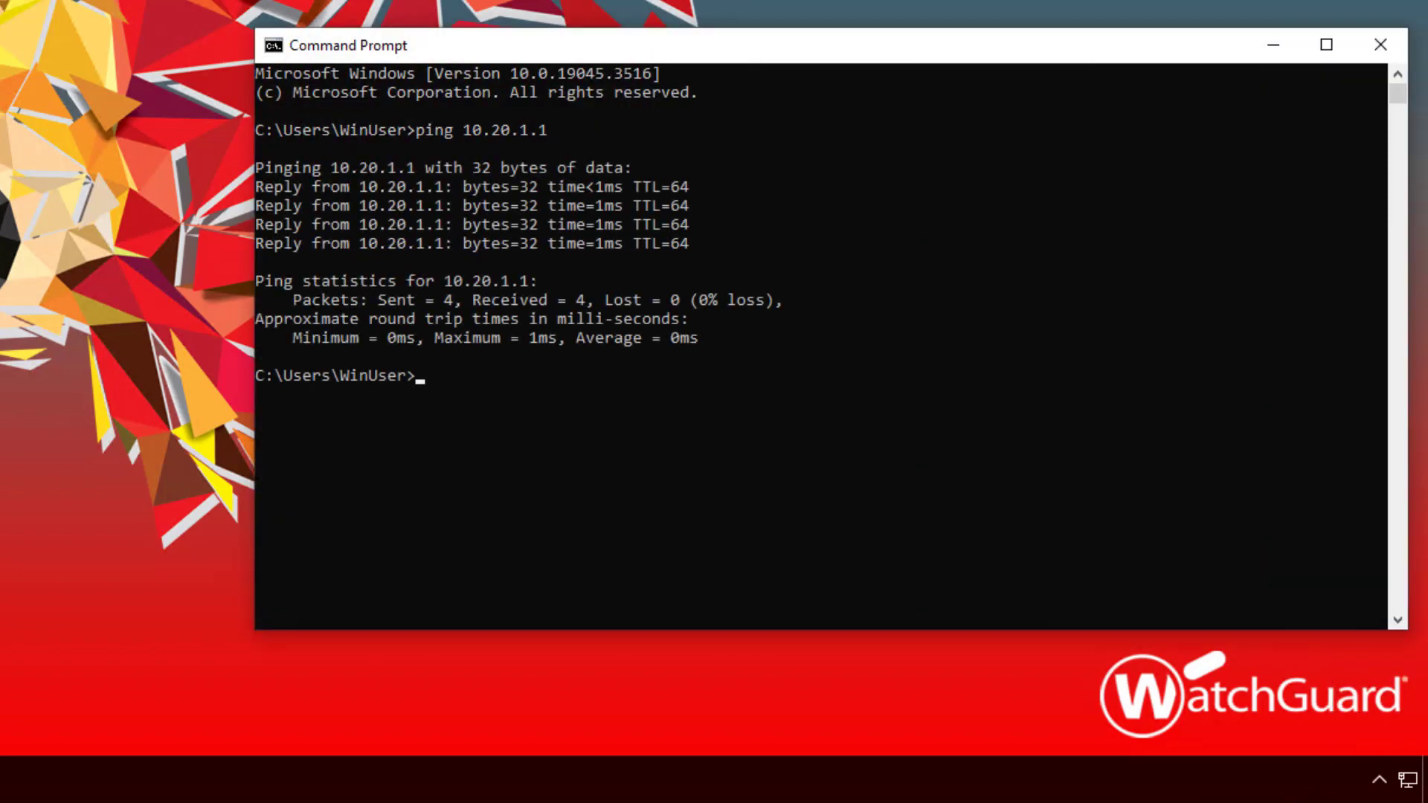